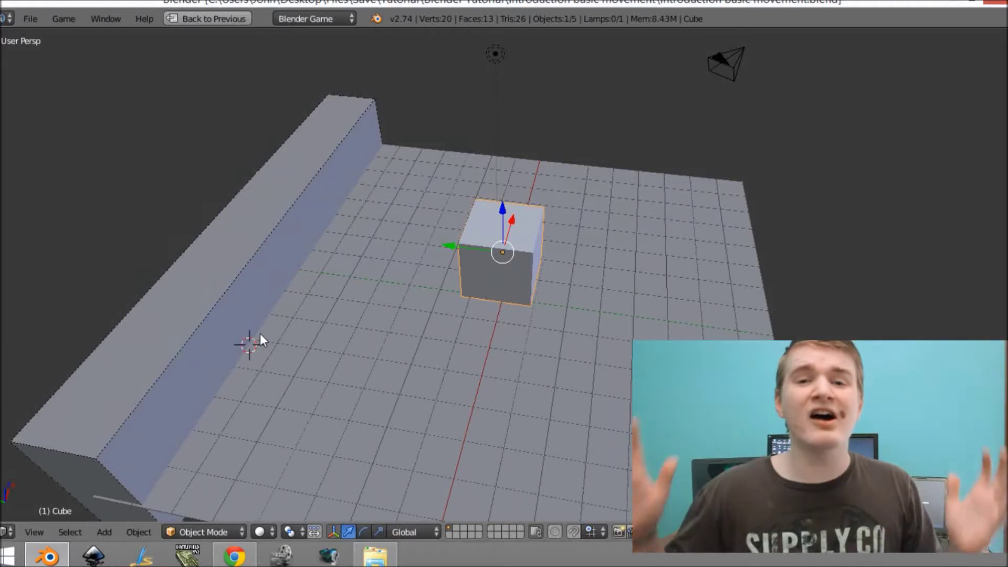
Step: Run the game and test the cube's movement by driving it around the plane in all directions
{"action": "key", "text": "p"}
{"action": "key", "text": "s"}
{"action": "key", "text": "a"}
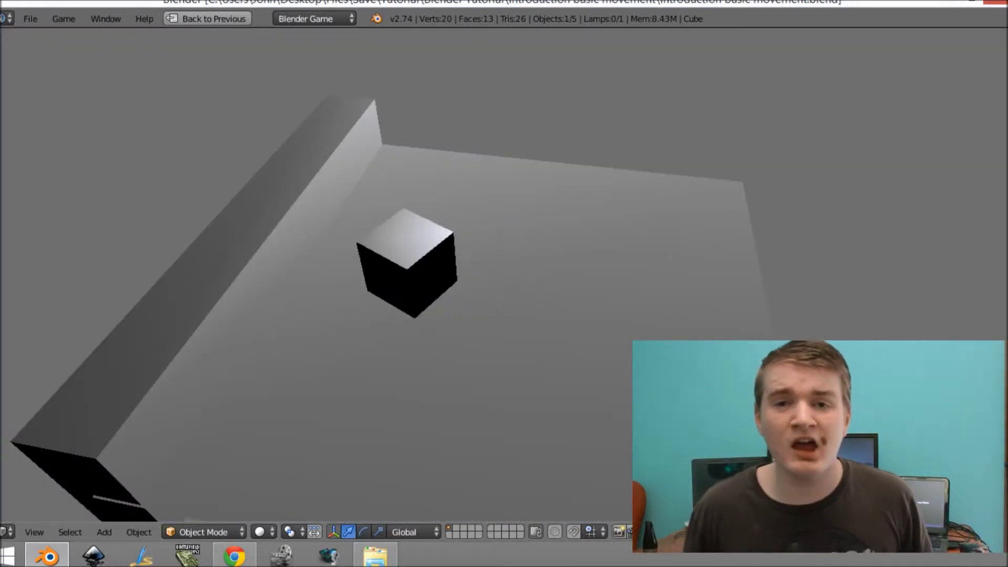
{"action": "key", "text": "w"}
{"action": "key", "text": "d"}
{"action": "key", "text": "w"}
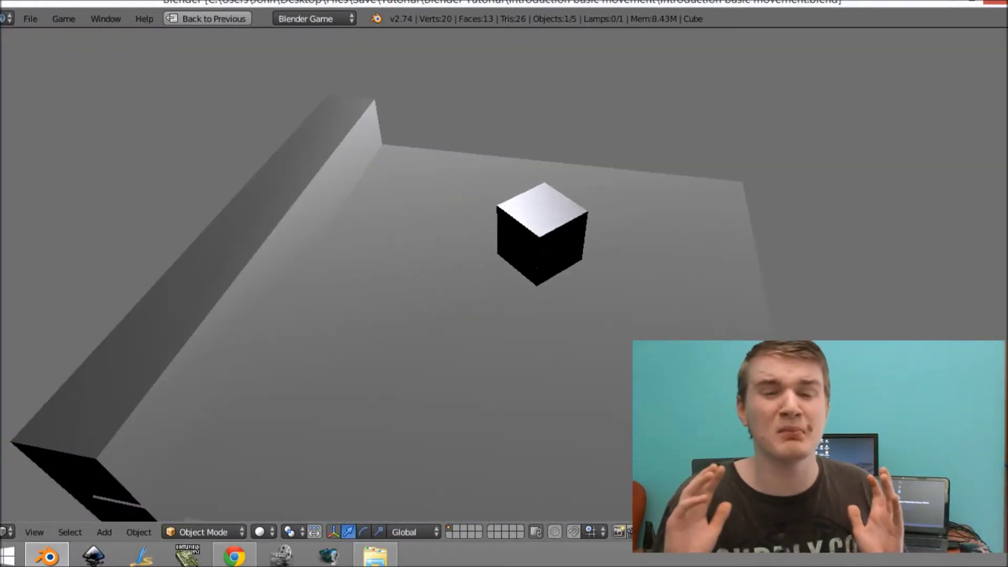
{"action": "key", "text": "a"}
{"action": "key", "text": "w"}
{"action": "key", "text": "d"}
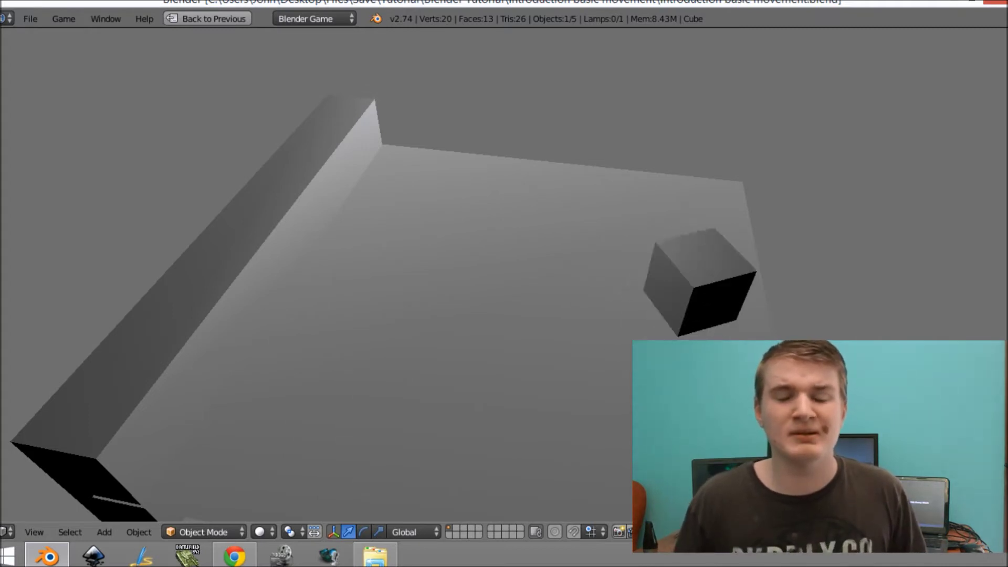
{"action": "key", "text": "a"}
{"action": "key", "text": "s"}
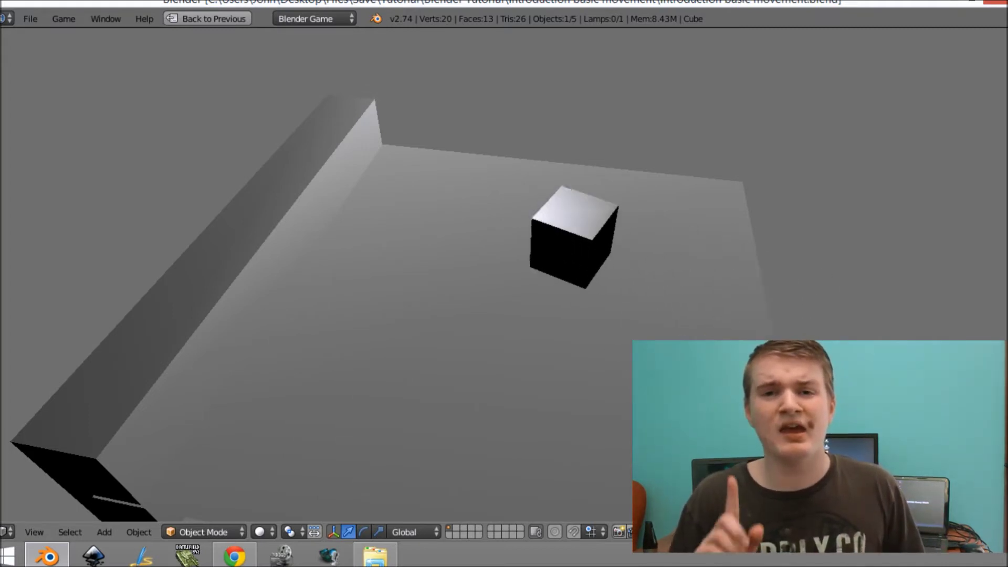
{"action": "key", "text": "w"}
{"action": "key", "text": "a"}
{"action": "key", "text": "s"}
{"action": "key", "text": "w"}
{"action": "key", "text": "d"}
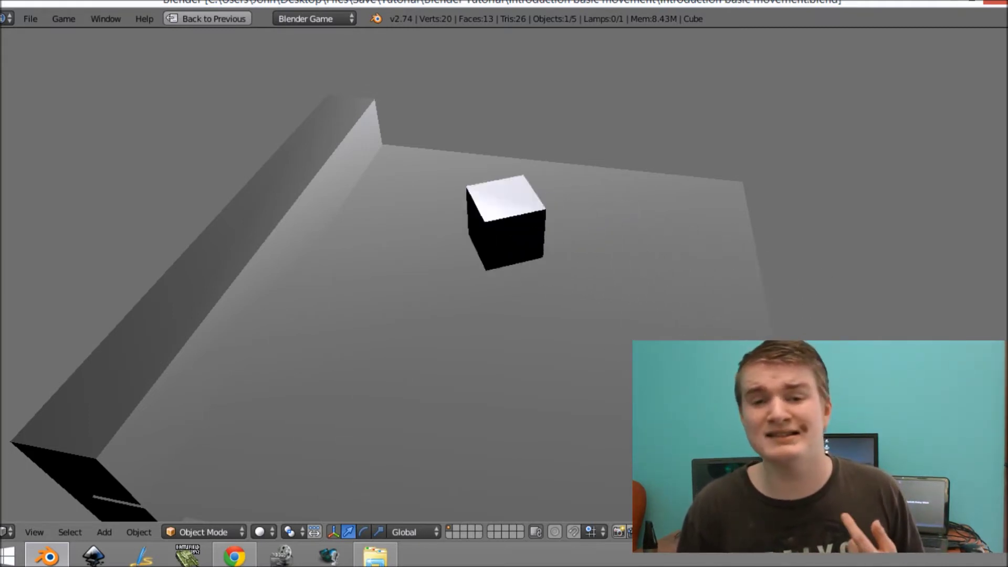
{"action": "key", "text": "w"}
{"action": "key", "text": "d"}
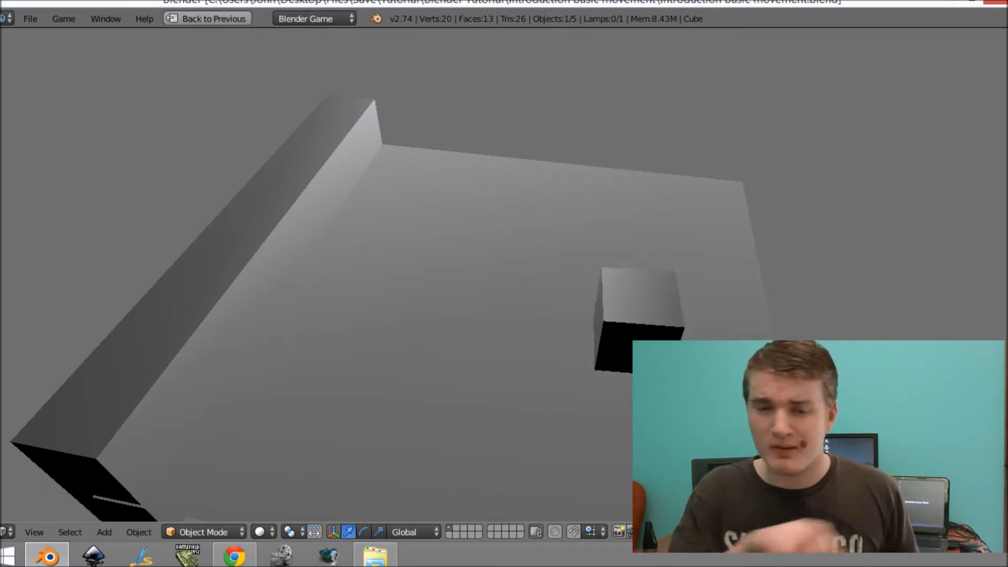
{"action": "key", "text": "a"}
{"action": "key", "text": "s"}
{"action": "key", "text": "d"}
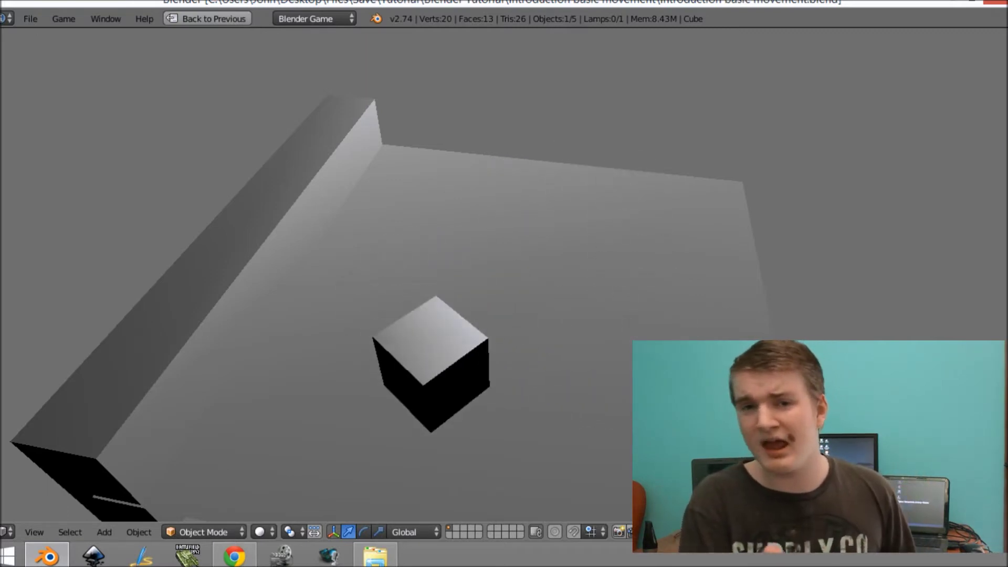
{"action": "key", "text": "w"}
{"action": "key", "text": "a"}
{"action": "key", "text": "w"}
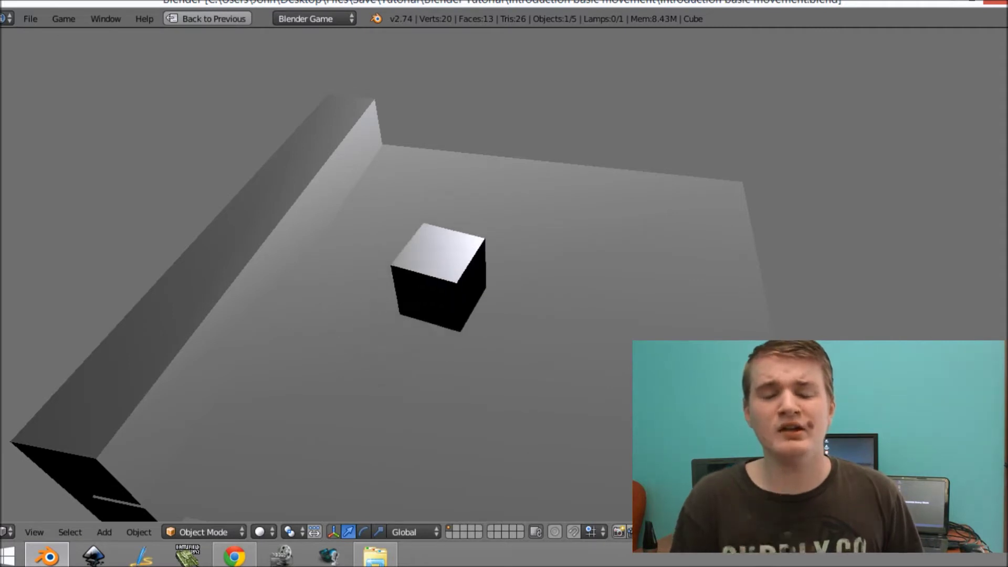
{"action": "key", "text": "d"}
{"action": "key", "text": "d"}
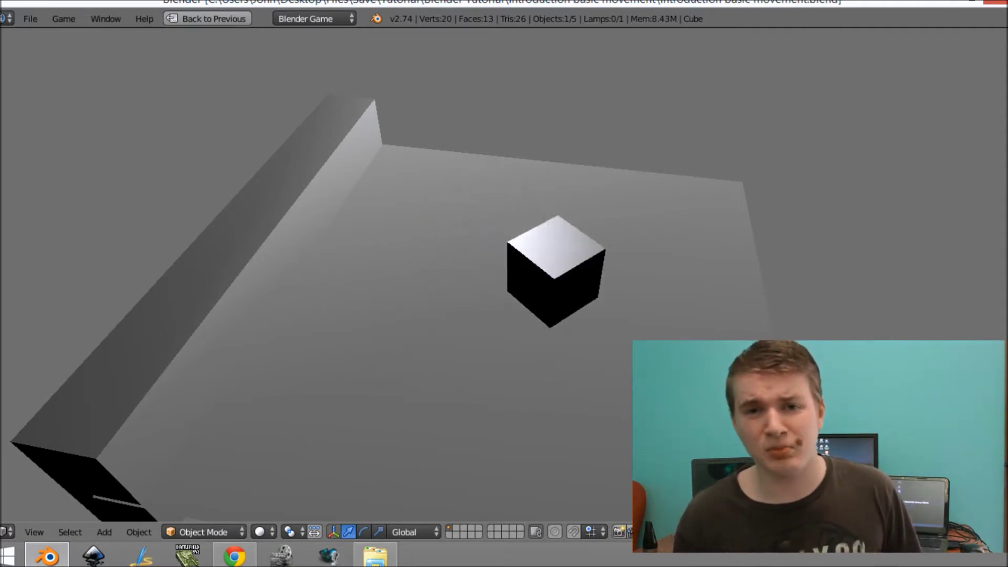
{"action": "key", "text": "a"}
{"action": "key", "text": "d"}
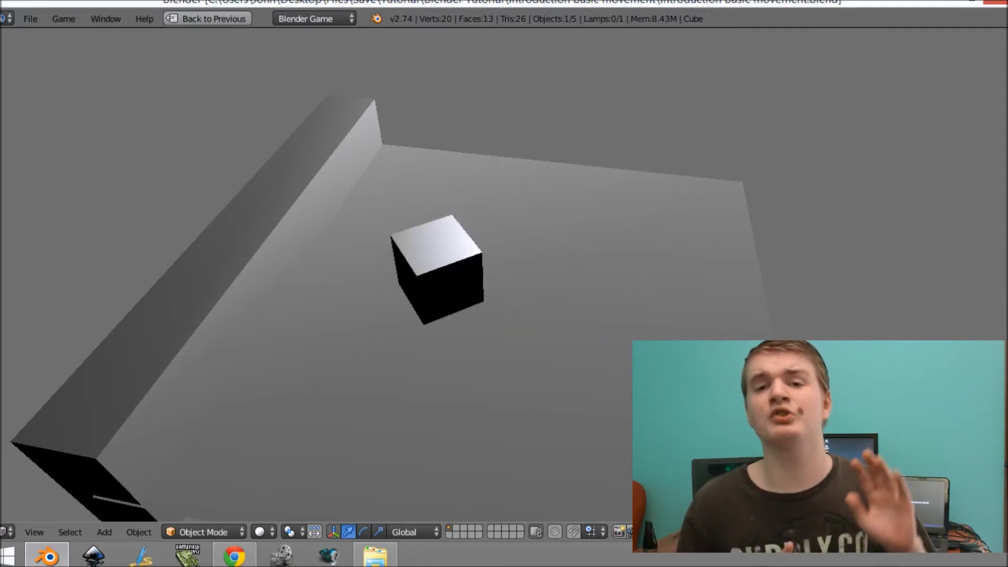
{"action": "key", "text": "s"}
{"action": "key", "text": "a"}
{"action": "key", "text": "w"}
{"action": "key", "text": "s"}
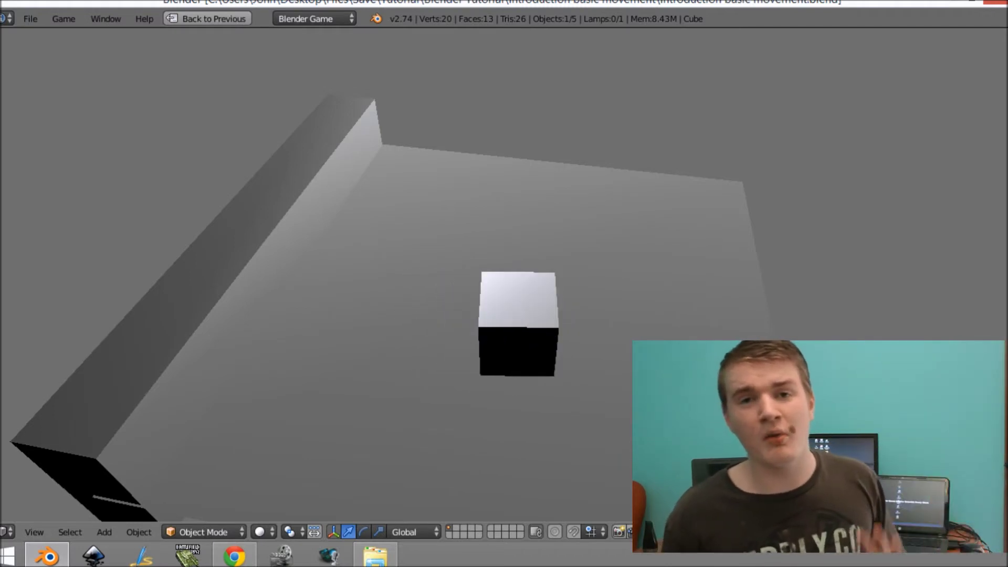
{"action": "key", "text": "d"}
{"action": "key", "text": "w"}
{"action": "key", "text": "a"}
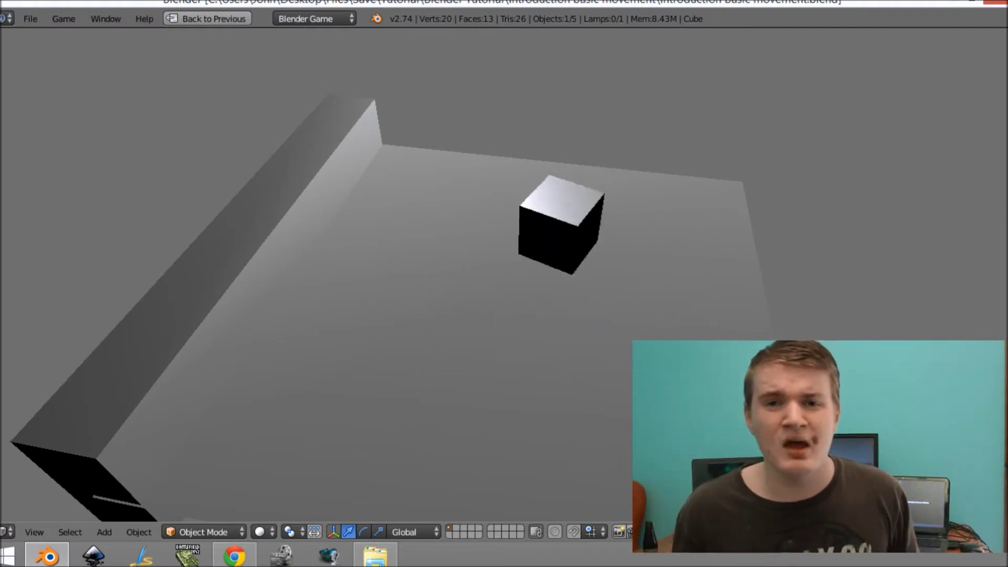
{"action": "key", "text": "s"}
{"action": "key", "text": "w"}
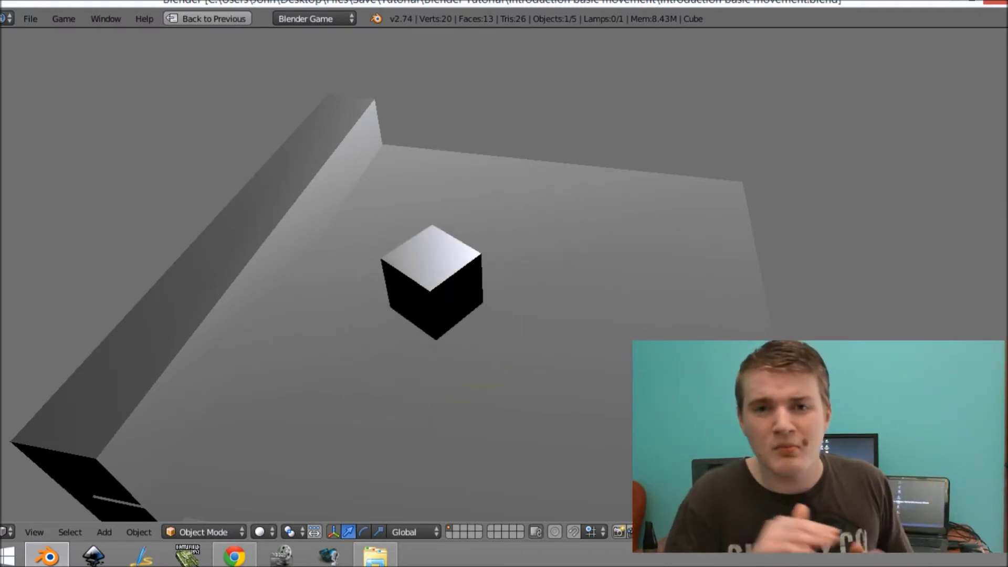
{"action": "key", "text": "a"}
{"action": "key", "text": "s"}
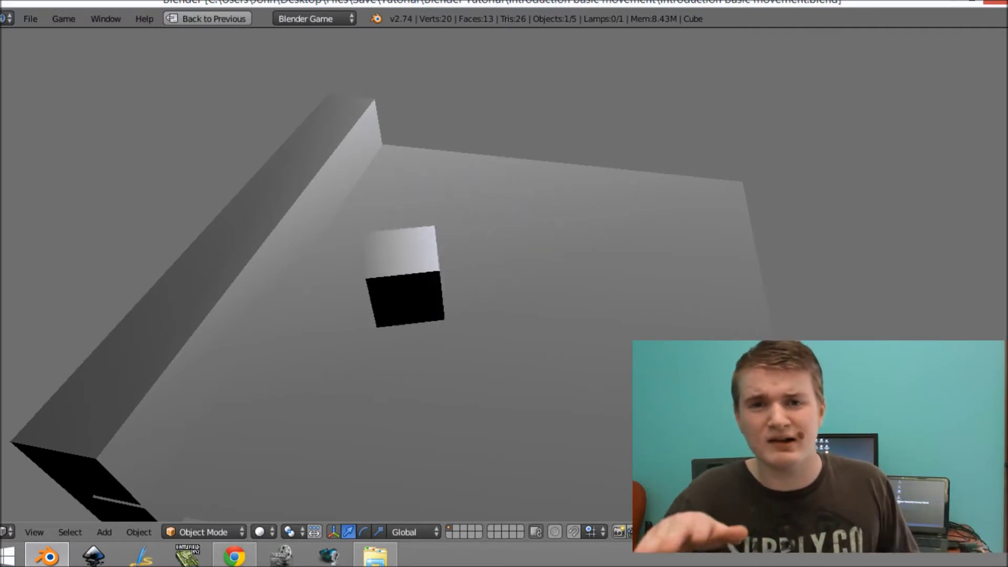
{"action": "key", "text": "w"}
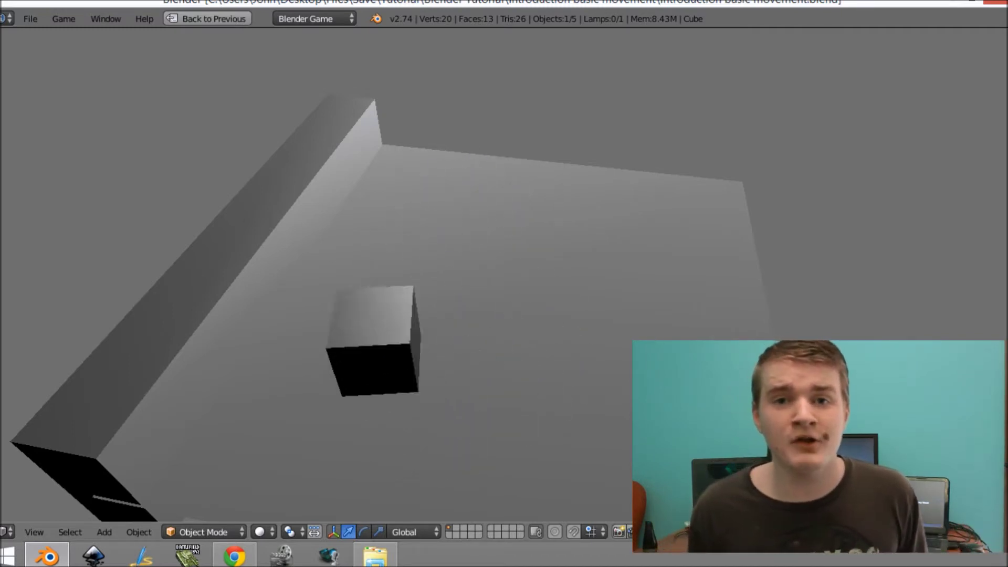
{"action": "key", "text": "d"}
{"action": "key", "text": "a"}
{"action": "key", "text": "w"}
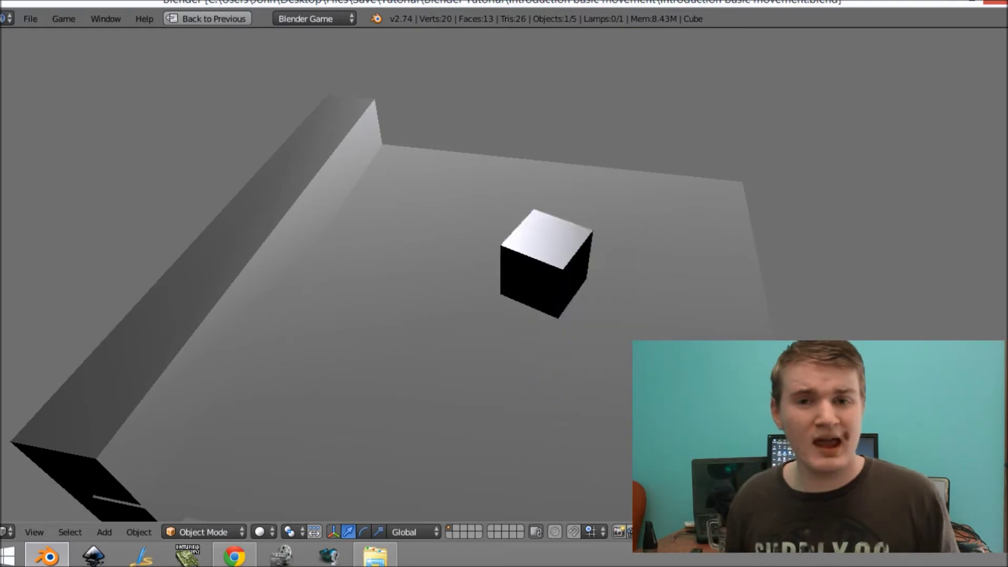
{"action": "key", "text": "d"}
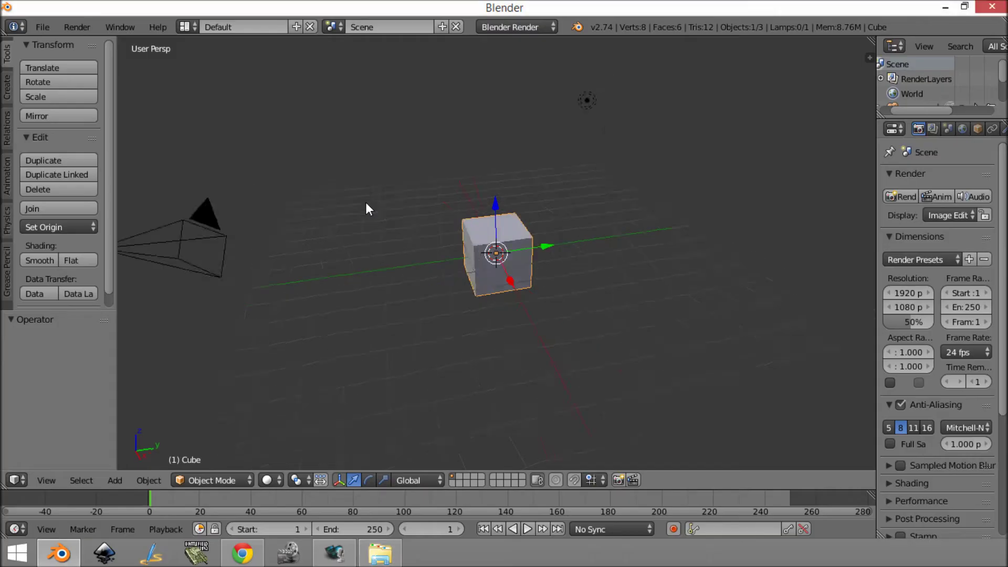
Step: Raise the cube 1 unit along the Z axis and deselect everything
{"action": "middle_click_drag", "start_coordinate": [366, 203], "coordinate": [489, 212]}
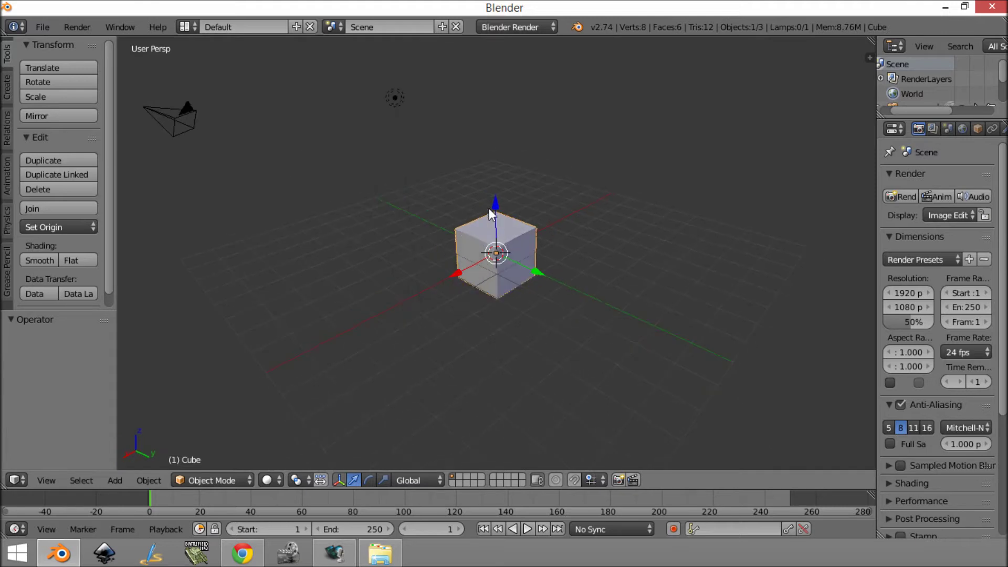
{"action": "left_click_drag", "start_coordinate": [496, 207], "coordinate": [504, 181]}
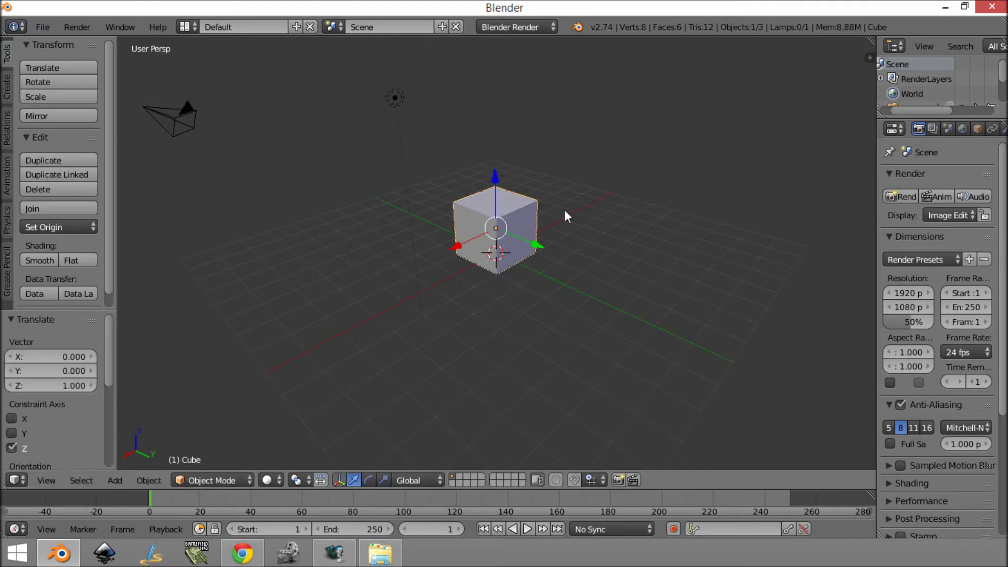
{"action": "middle_click_drag", "start_coordinate": [564, 210], "coordinate": [378, 249]}
{"action": "key", "text": "a"}
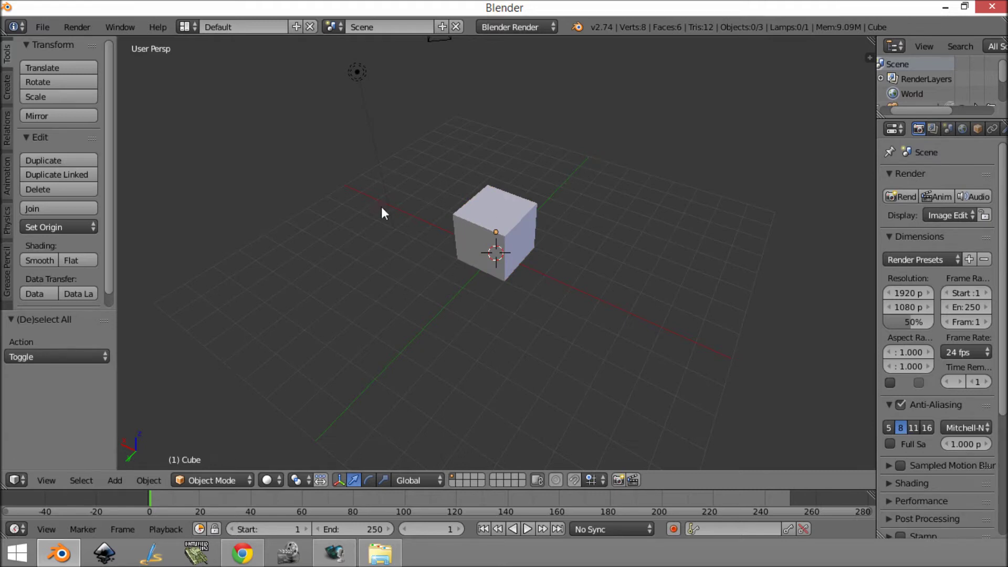
Step: Switch the screen layout to Game Logic
{"action": "scroll", "coordinate": [251, 94], "scroll_direction": "down", "scroll_amount": 1}
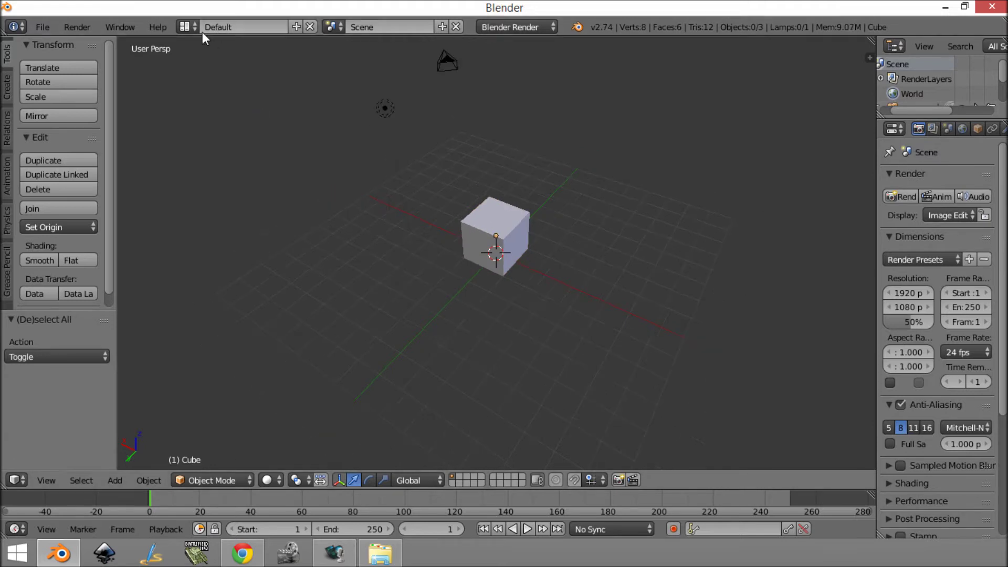
{"action": "left_click", "coordinate": [192, 26]}
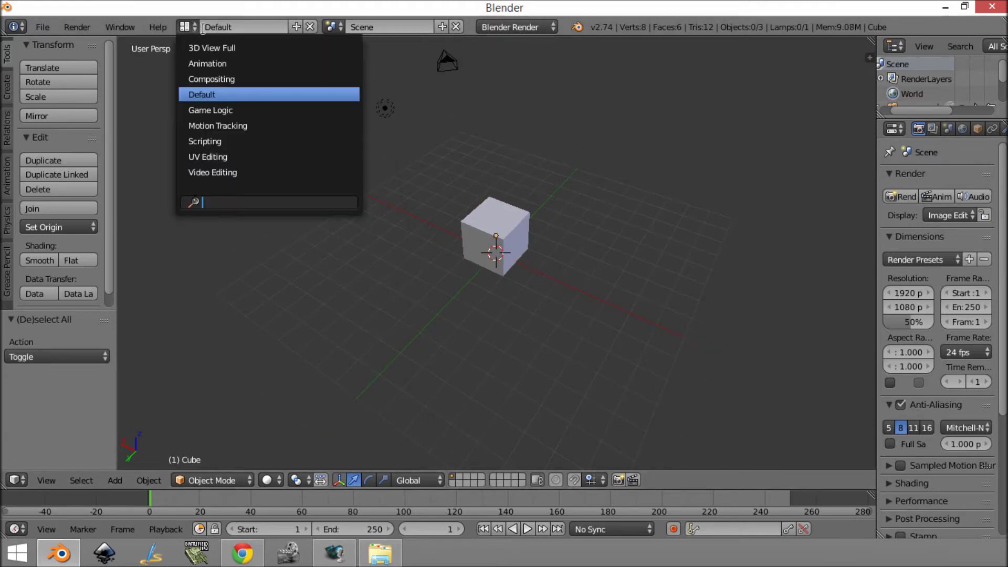
{"action": "left_click", "coordinate": [228, 109]}
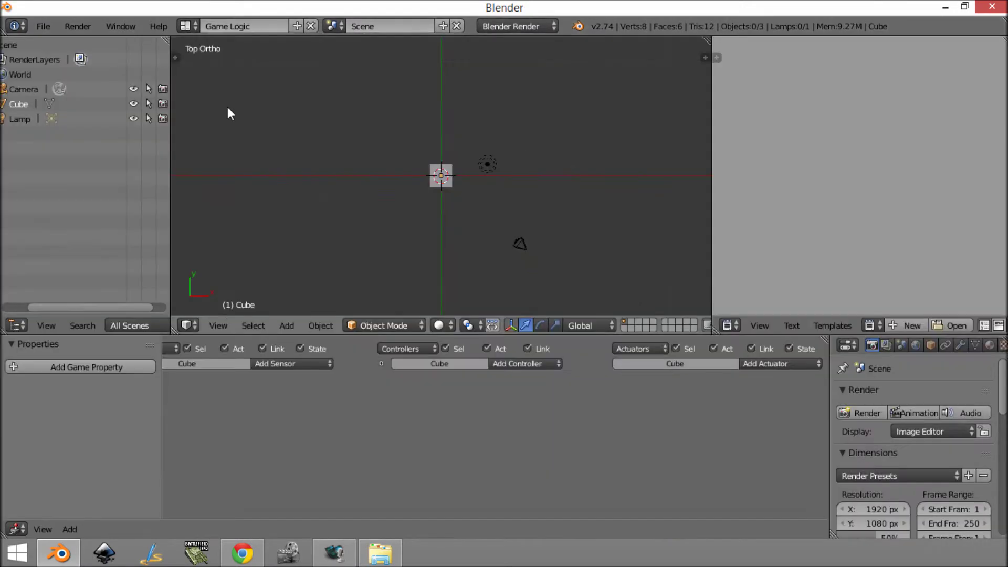
{"action": "scroll", "coordinate": [215, 415], "scroll_direction": "down", "scroll_amount": 4}
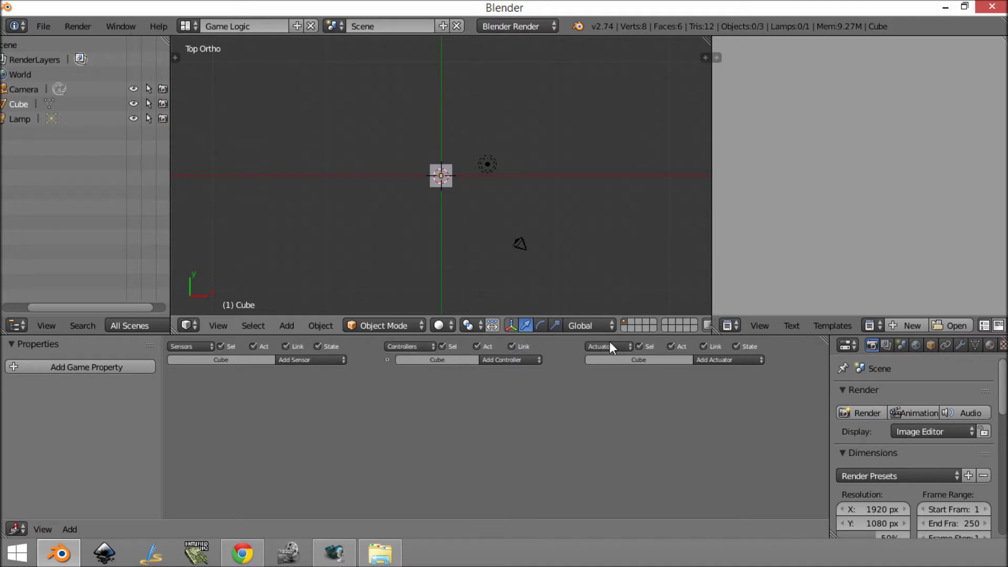
Step: Change the 3D view from top orthographic to an angled perspective and select the cube
{"action": "middle_click_drag", "start_coordinate": [396, 226], "coordinate": [476, 166]}
{"action": "key", "text": "KP_5"}
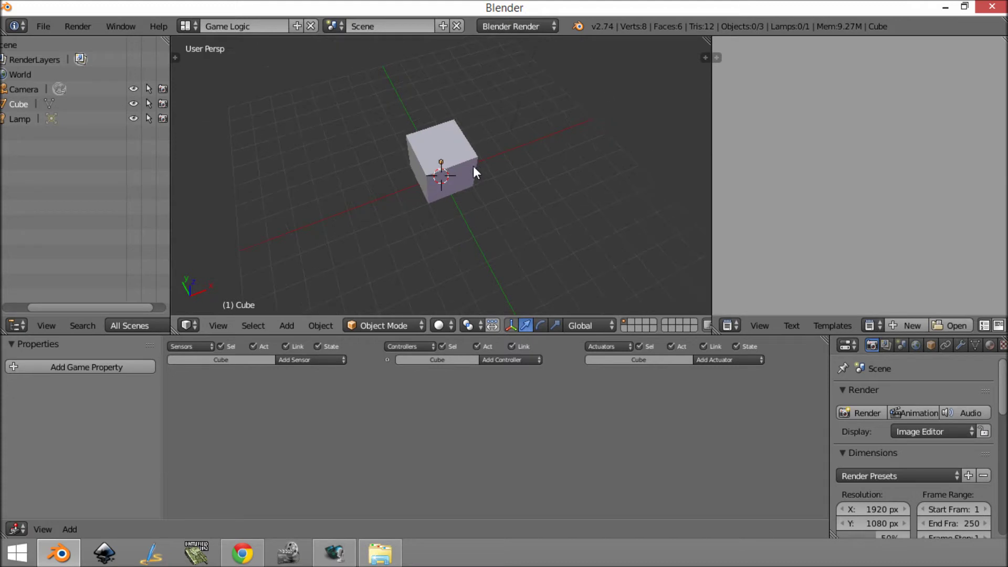
{"action": "right_click", "coordinate": [415, 166]}
{"action": "scroll", "coordinate": [414, 166], "scroll_direction": "up", "scroll_amount": 5}
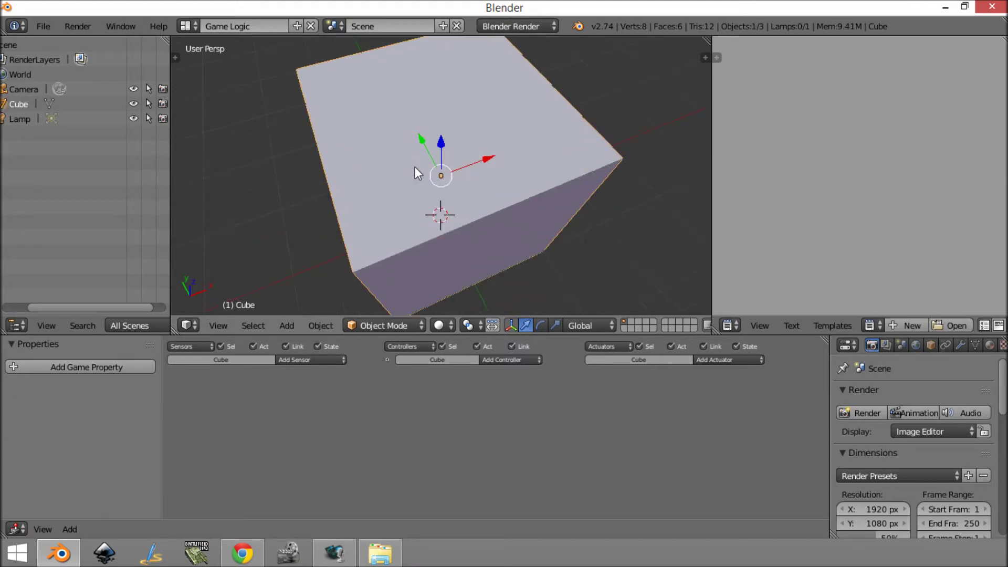
{"action": "scroll", "coordinate": [477, 193], "scroll_direction": "down", "scroll_amount": 3}
{"action": "scroll", "coordinate": [504, 187], "scroll_direction": "up", "scroll_amount": 2}
{"action": "middle_click_drag", "start_coordinate": [504, 188], "coordinate": [396, 193]}
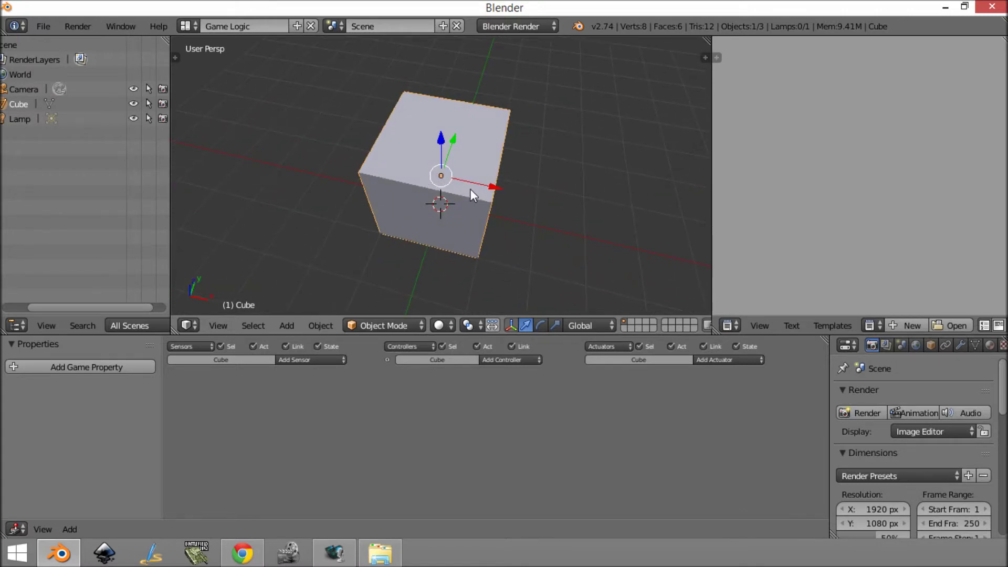
{"action": "middle_click_drag", "start_coordinate": [401, 167], "coordinate": [454, 173]}
{"action": "scroll", "coordinate": [460, 137], "scroll_direction": "down", "scroll_amount": 3}
{"action": "key", "text": "a"}
{"action": "scroll", "coordinate": [457, 178], "scroll_direction": "up", "scroll_amount": 3}
{"action": "right_click", "coordinate": [449, 165]}
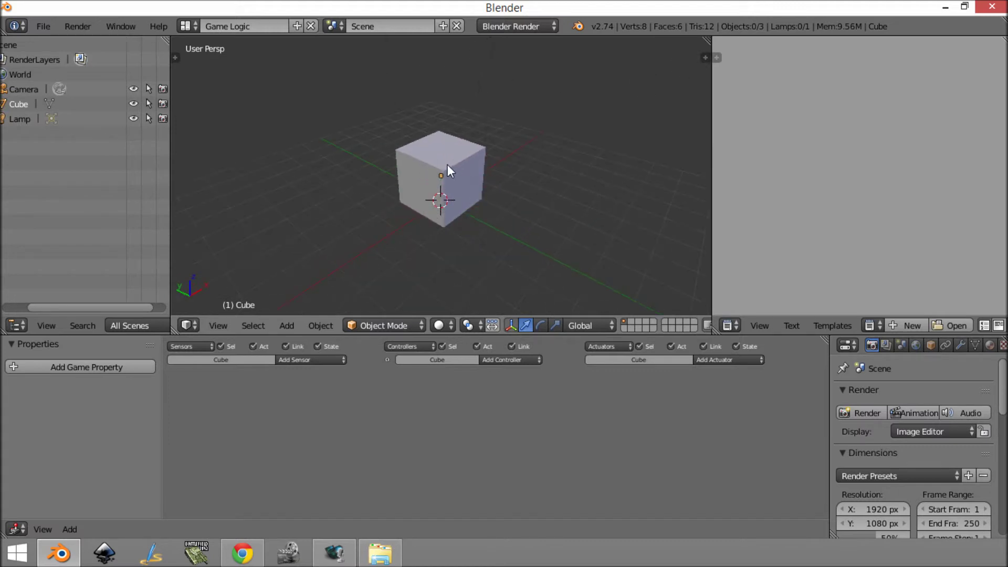
{"action": "key", "text": "g"}
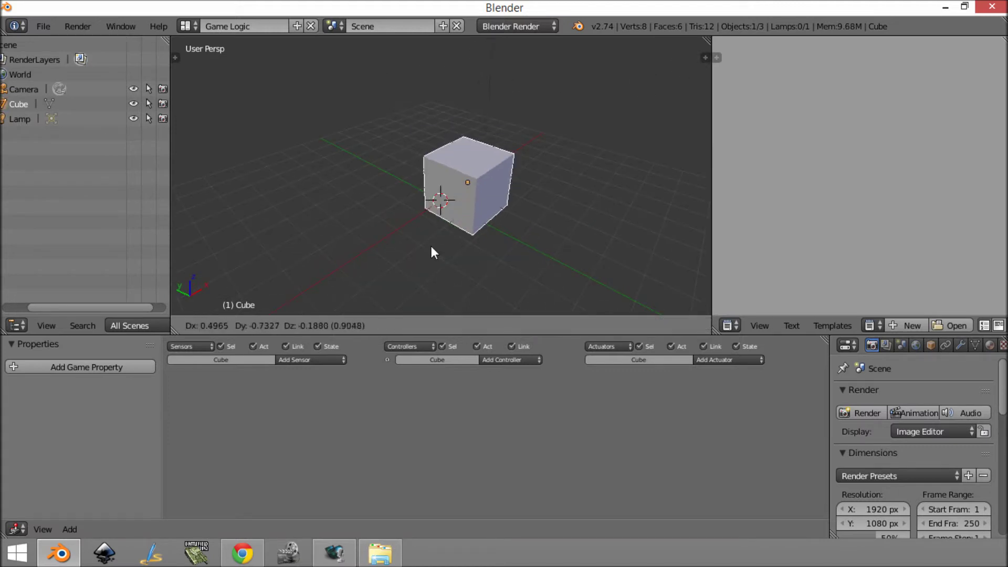
{"action": "right_click", "coordinate": [412, 82]}
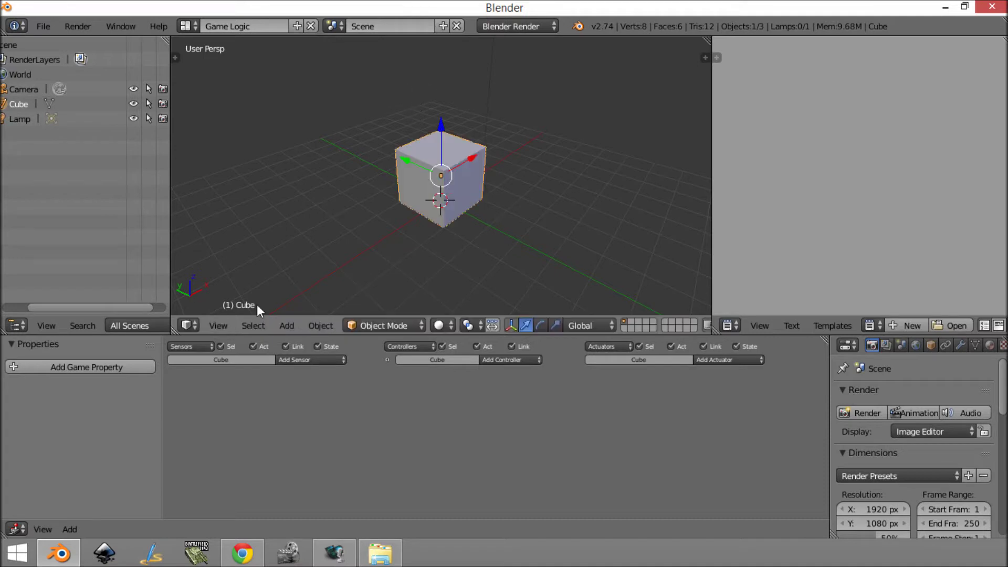
Step: Add a Keyboard sensor to the cube and bring its settings fully into view
{"action": "left_click", "coordinate": [298, 361]}
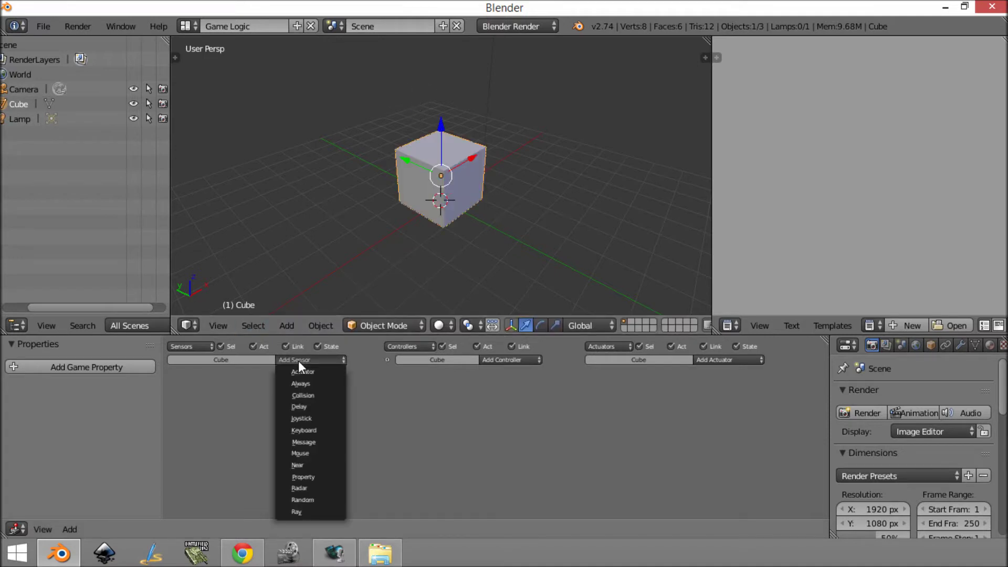
{"action": "left_click", "coordinate": [324, 429]}
{"action": "scroll", "coordinate": [273, 420], "scroll_direction": "up", "scroll_amount": 2}
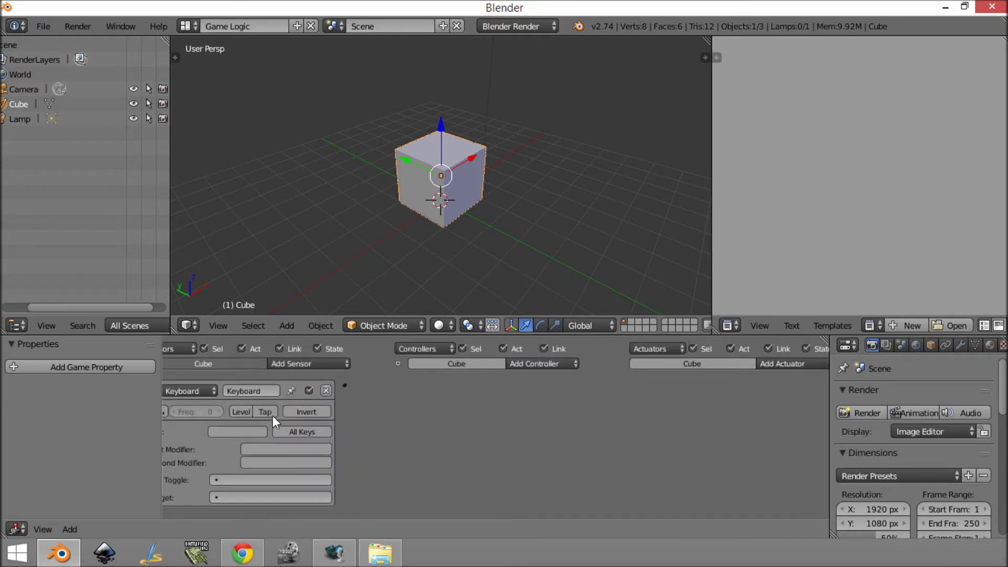
{"action": "middle_click_drag", "start_coordinate": [231, 408], "coordinate": [392, 401]}
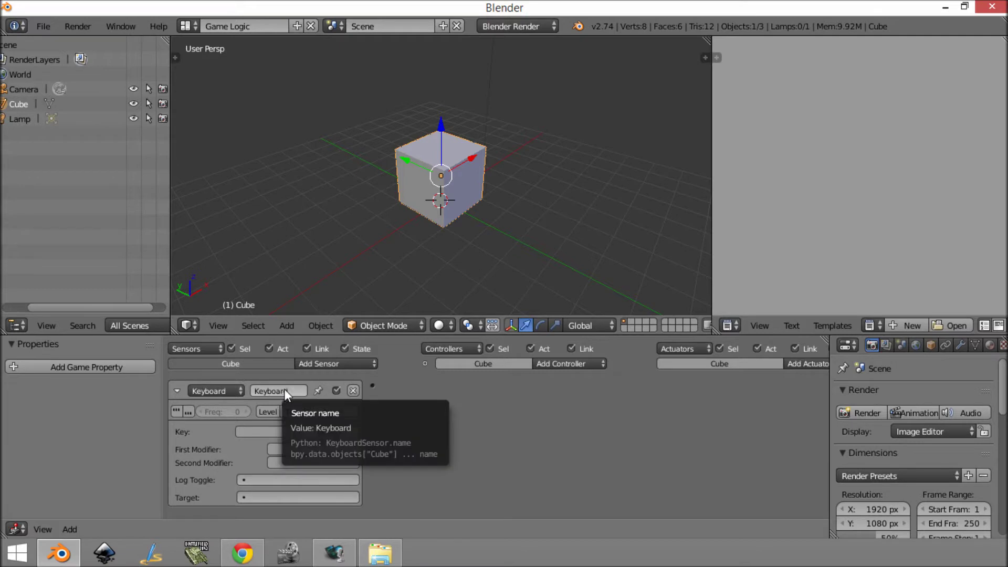
{"action": "left_click_drag", "start_coordinate": [371, 387], "coordinate": [342, 411]}
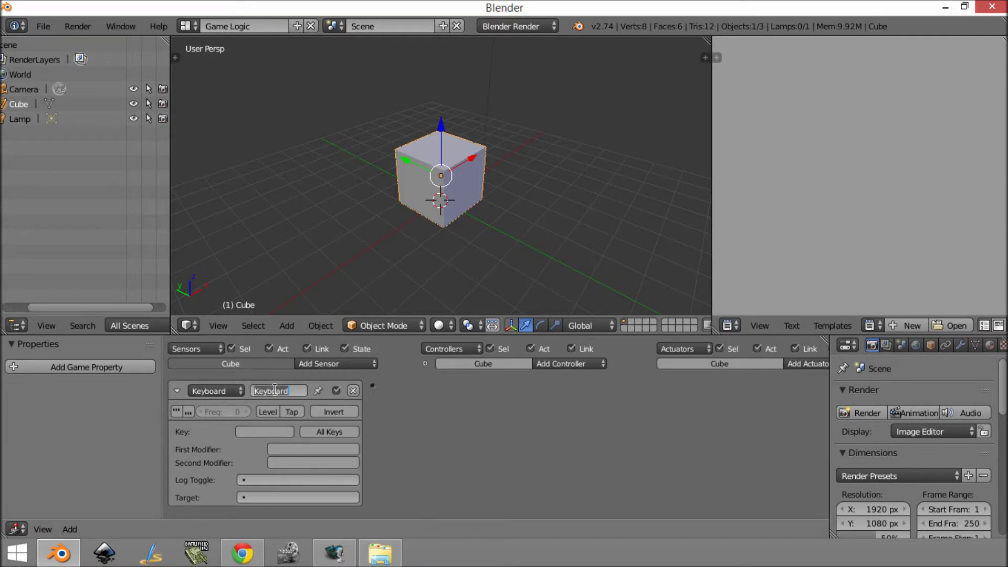
Step: Assign W as the trigger key of the cube's Keyboard sensor
{"action": "left_click", "coordinate": [273, 433]}
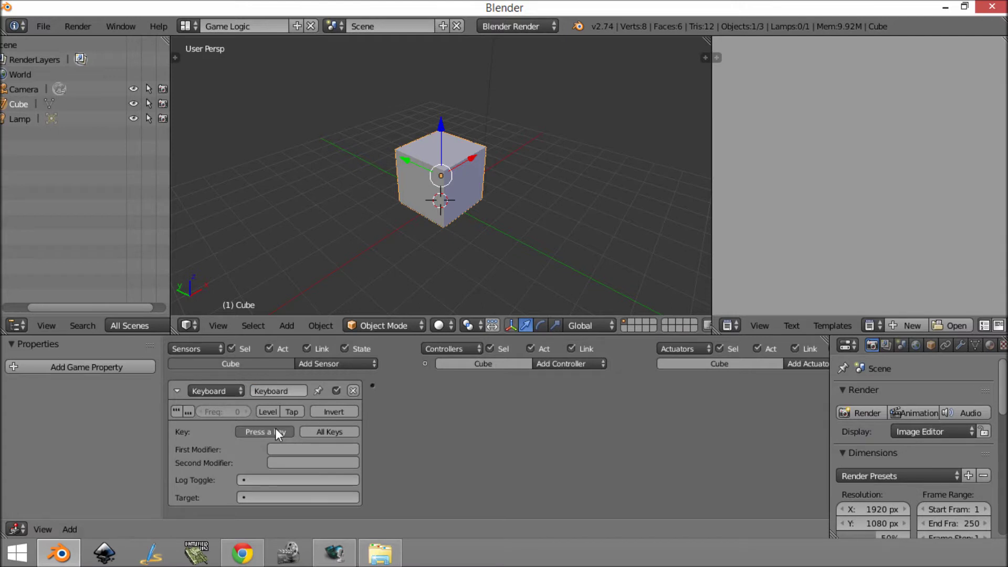
{"action": "key", "text": "w"}
{"action": "left_click", "coordinate": [275, 430]}
{"action": "key", "text": "Escape"}
Step: Rename the cube's Keyboard sensor to W and collapse its settings
{"action": "left_click", "coordinate": [280, 389]}
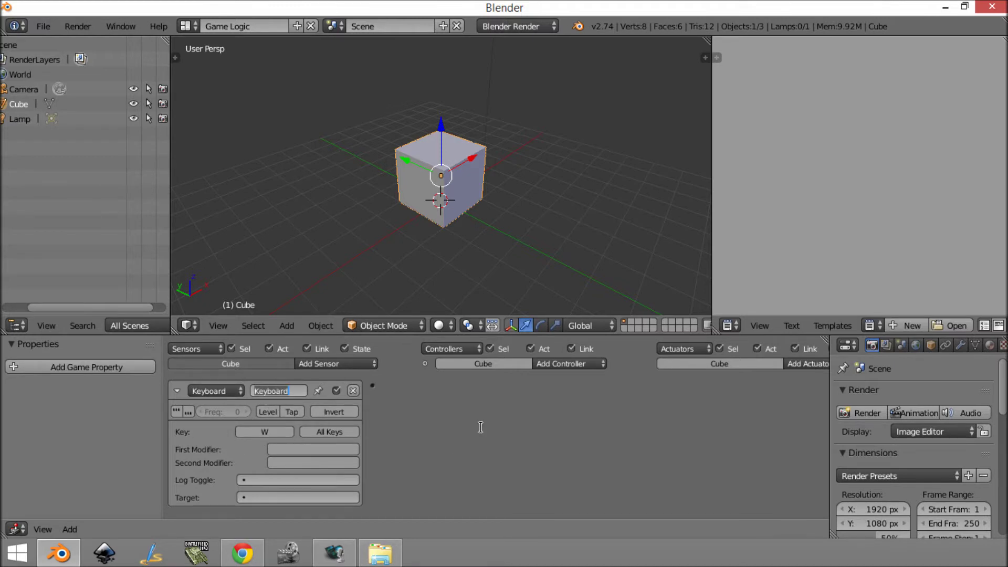
{"action": "type", "text": "W"}
{"action": "key", "text": "Return"}
{"action": "left_click", "coordinate": [179, 390]}
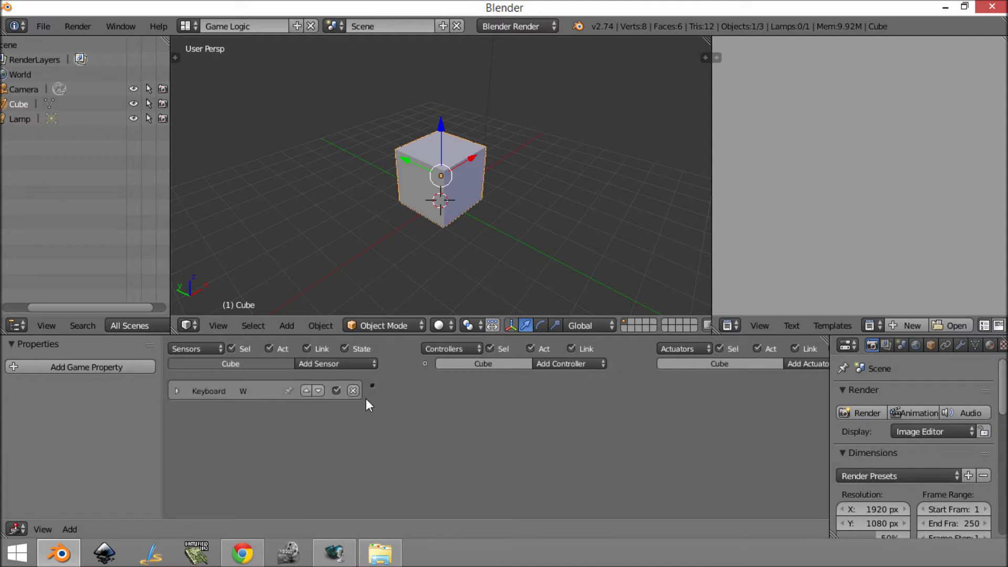
Step: Add a Motion actuator to the cube and bring its settings fully into view
{"action": "scroll", "coordinate": [372, 406], "scroll_direction": "down", "scroll_amount": 1}
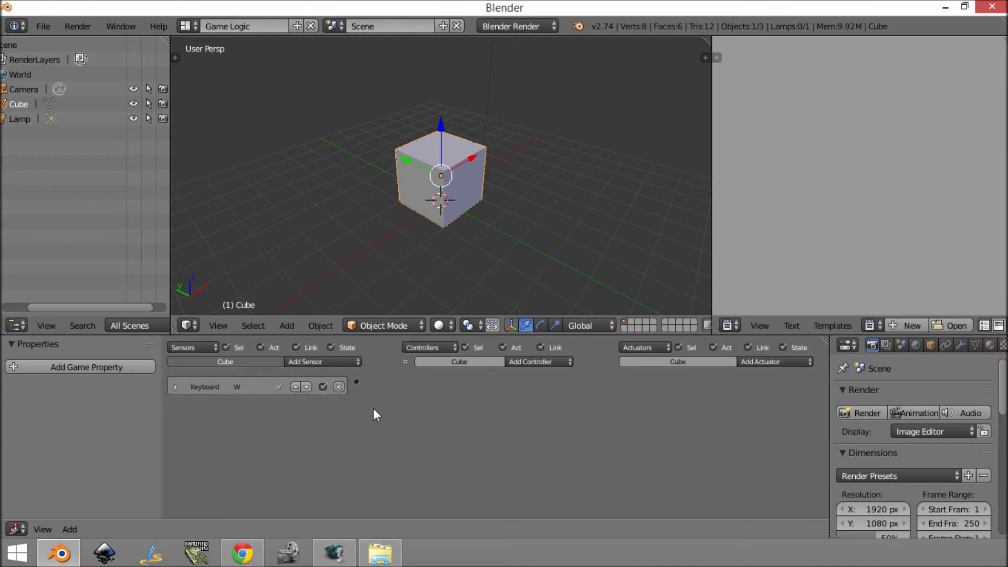
{"action": "left_click", "coordinate": [757, 363]}
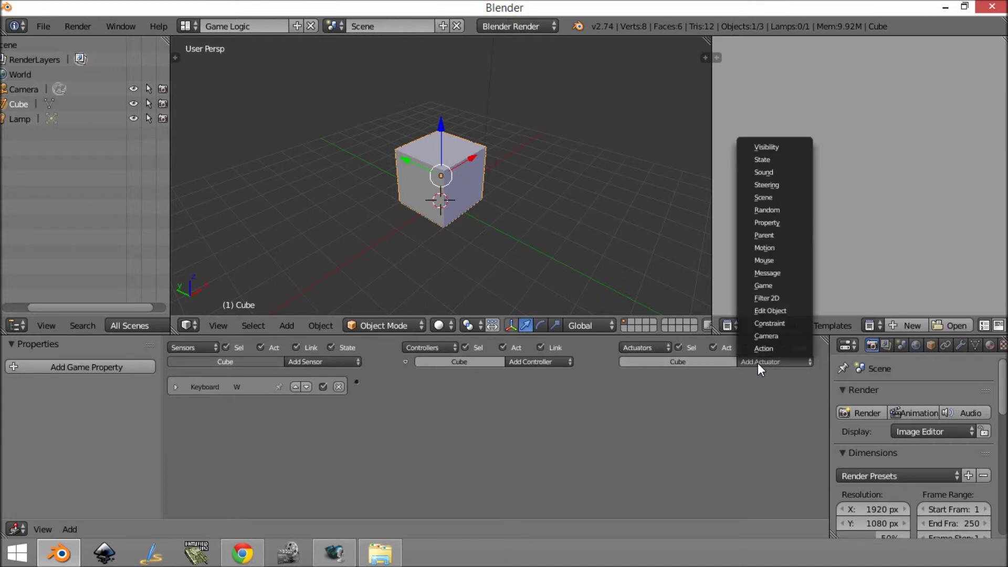
{"action": "left_click", "coordinate": [767, 246]}
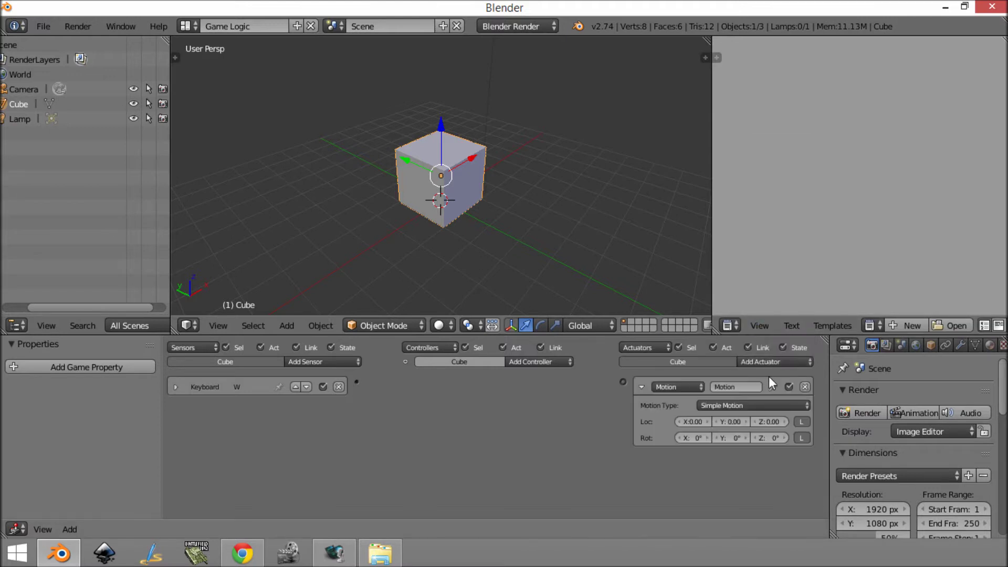
{"action": "scroll", "coordinate": [768, 399], "scroll_direction": "up", "scroll_amount": 3}
{"action": "middle_click_drag", "start_coordinate": [761, 418], "coordinate": [452, 412]}
{"action": "scroll", "coordinate": [721, 451], "scroll_direction": "up", "scroll_amount": 2}
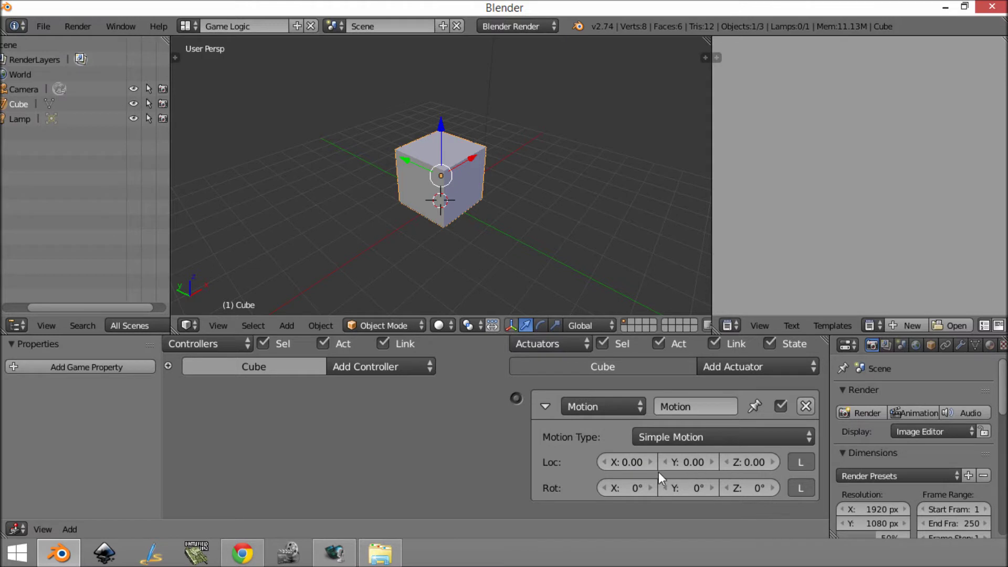
Step: Set the Motion actuator's Y location value to 0.10
{"action": "middle_click_drag", "start_coordinate": [455, 229], "coordinate": [241, 247]}
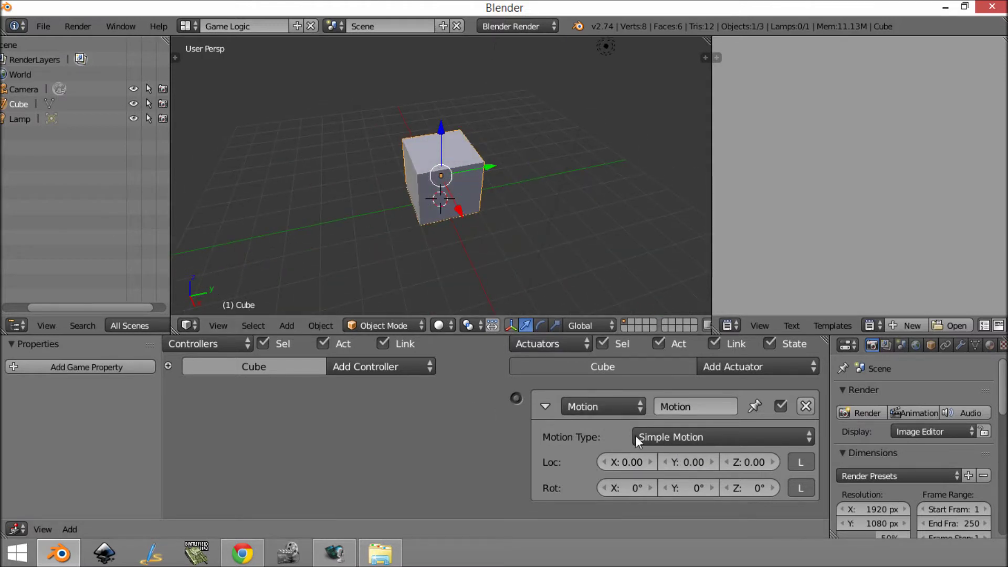
{"action": "left_click", "coordinate": [685, 463]}
{"action": "type", "text": ".1"}
{"action": "key", "text": "Return"}
Step: Collapse the Motion actuator and link the W sensor to it through an And controller
{"action": "scroll", "coordinate": [489, 395], "scroll_direction": "down", "scroll_amount": 3}
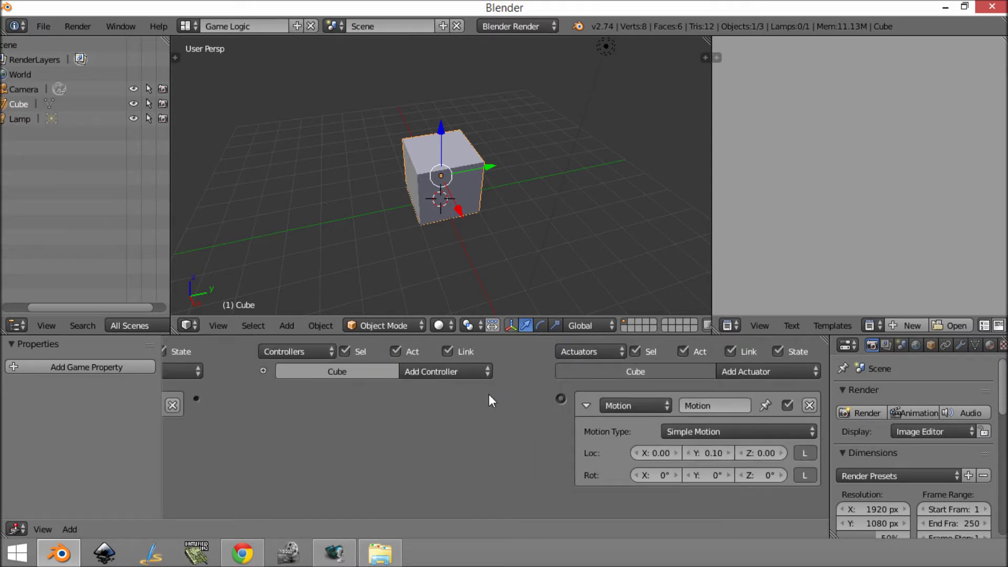
{"action": "left_click", "coordinate": [633, 391]}
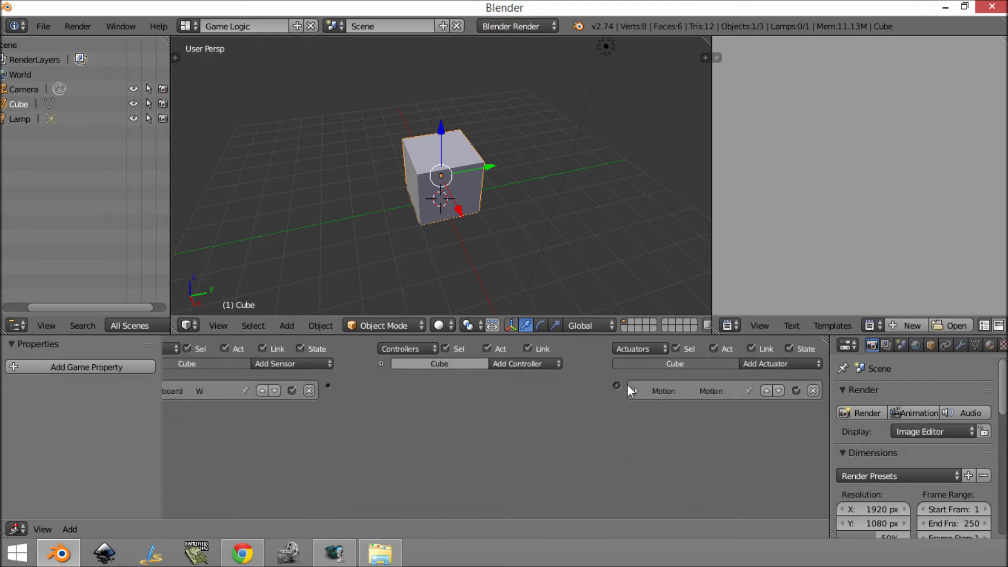
{"action": "left_click_drag", "start_coordinate": [328, 385], "coordinate": [617, 386]}
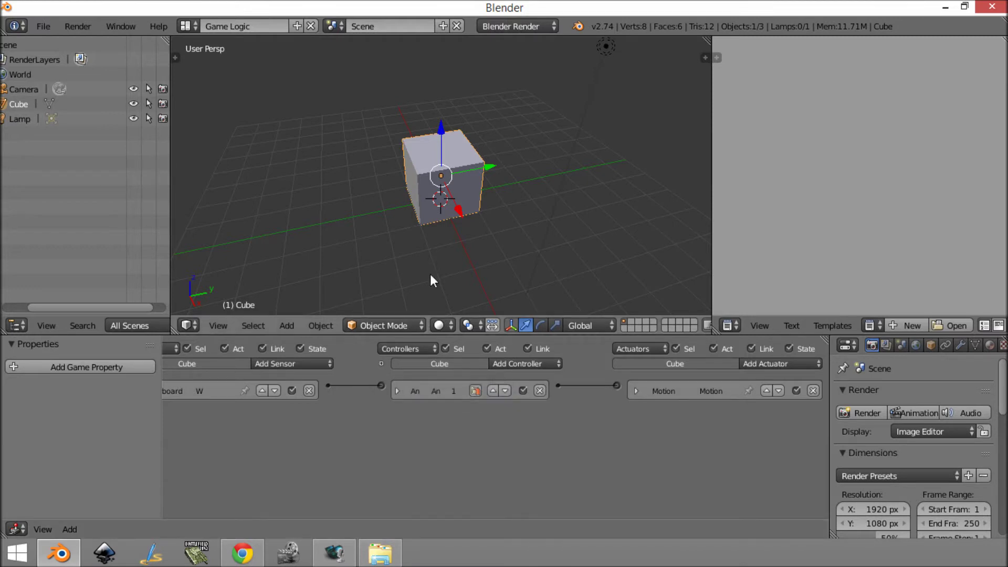
Step: Switch the render engine to Blender Game and test-run the game, moving the cube with W
{"action": "left_click", "coordinate": [496, 25]}
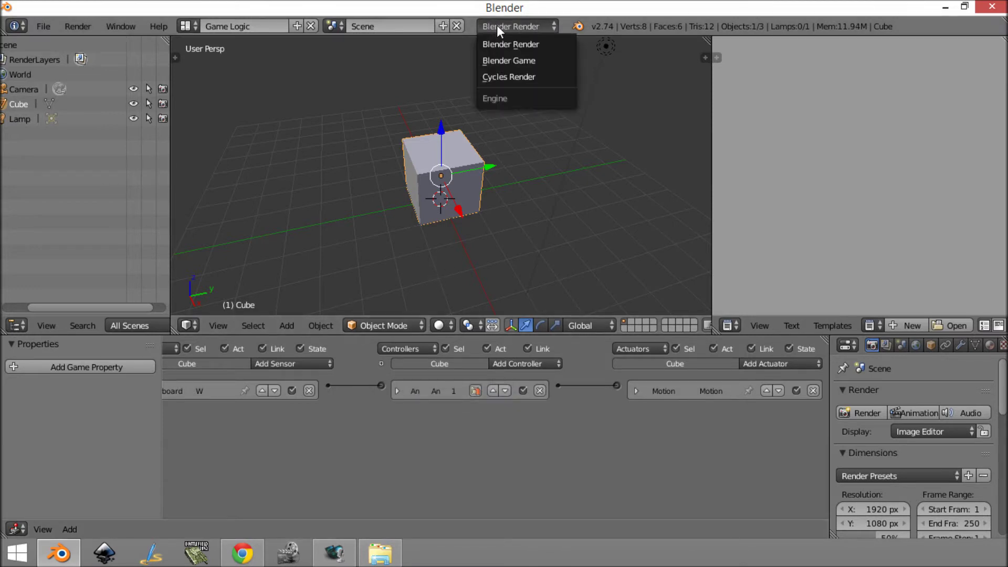
{"action": "left_click", "coordinate": [498, 62]}
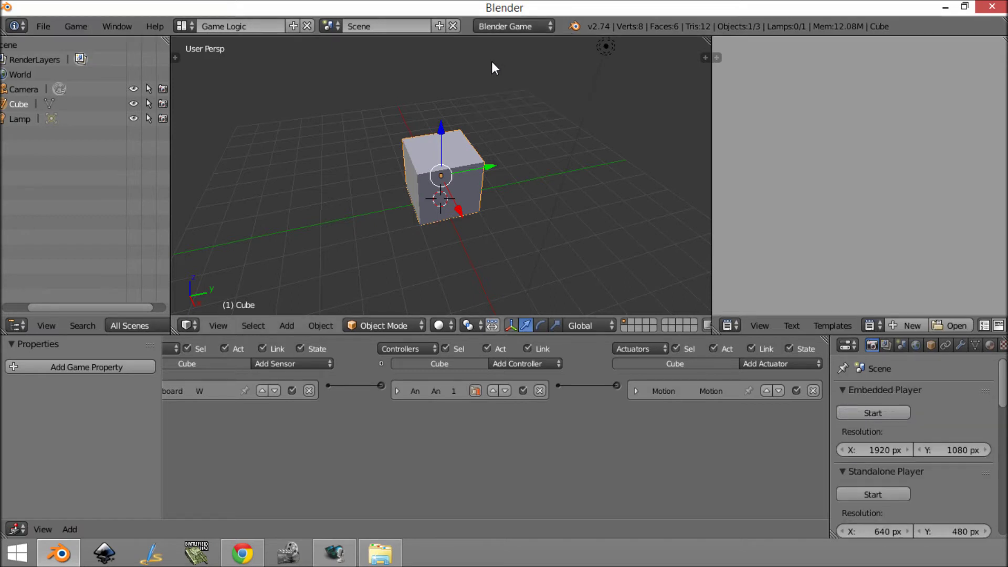
{"action": "key", "text": "p"}
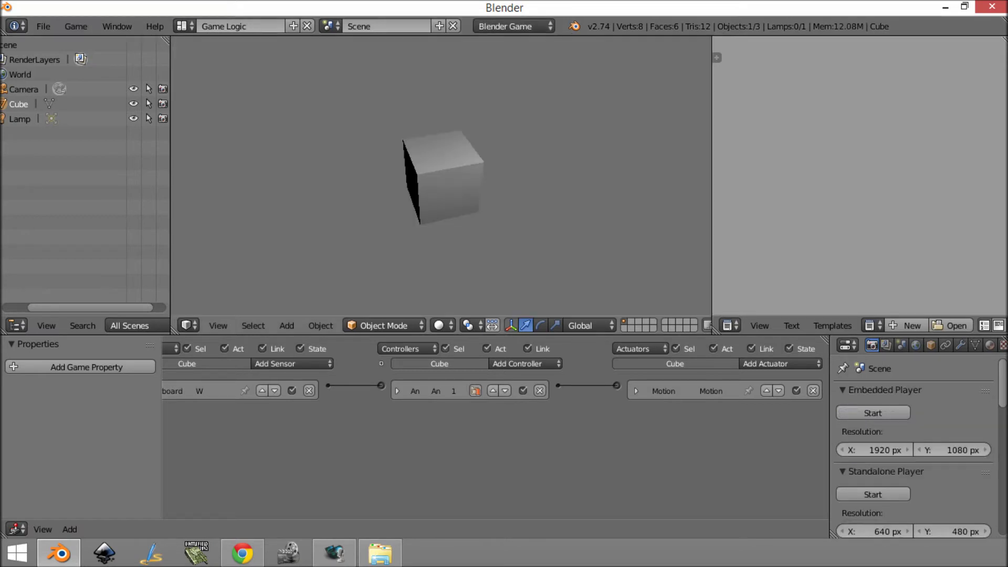
{"action": "key", "text": "w"}
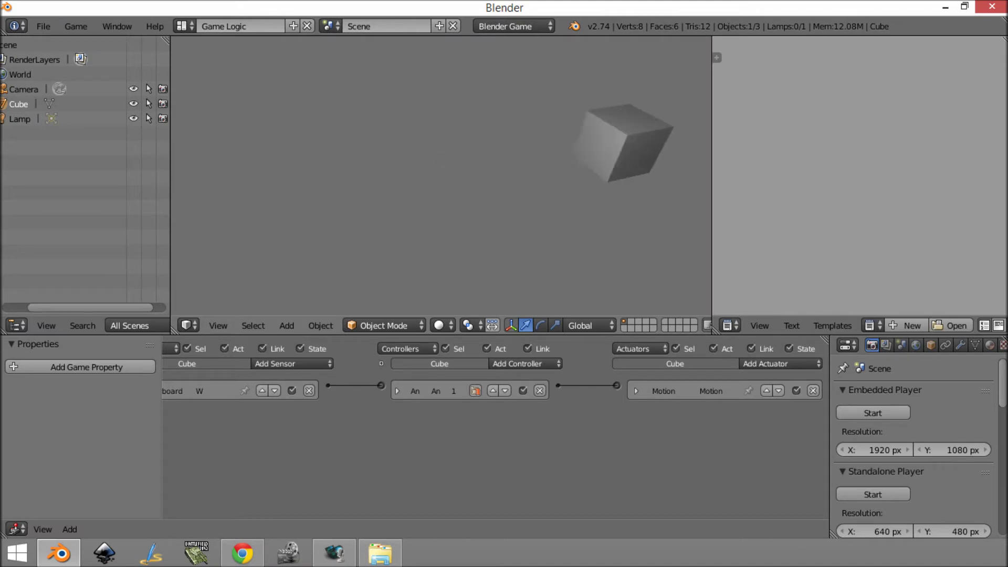
{"action": "key", "text": "Escape"}
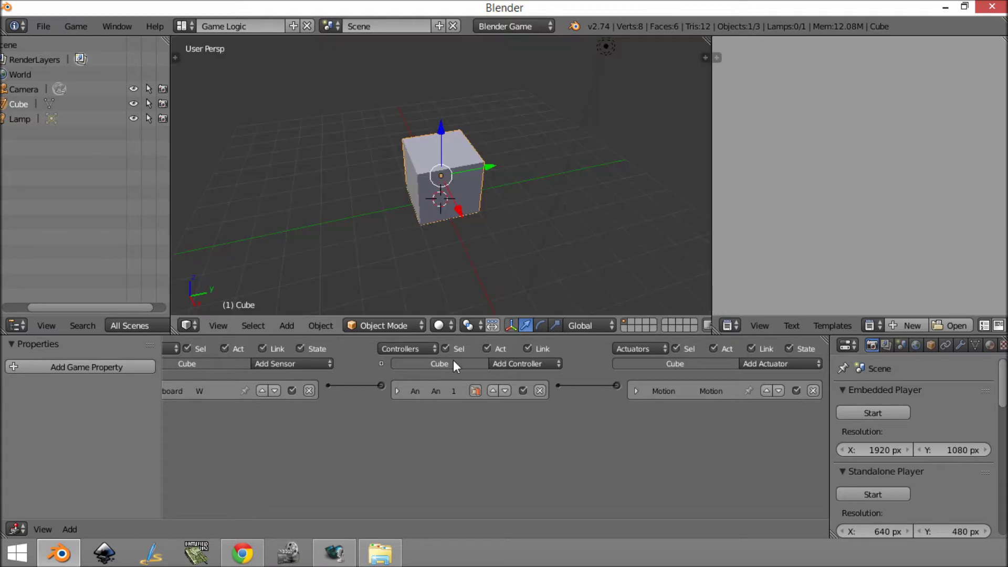
Step: Add a second Keyboard sensor to the cube and name it S
{"action": "scroll", "coordinate": [420, 401], "scroll_direction": "up", "scroll_amount": 2}
{"action": "middle_click_drag", "start_coordinate": [395, 386], "coordinate": [405, 386]}
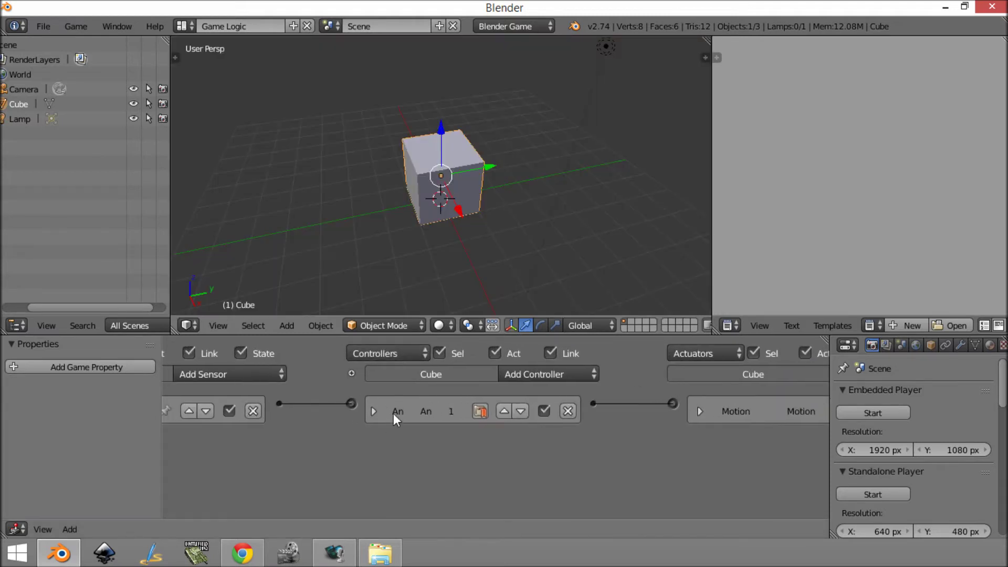
{"action": "scroll", "coordinate": [513, 388], "scroll_direction": "down", "scroll_amount": 4}
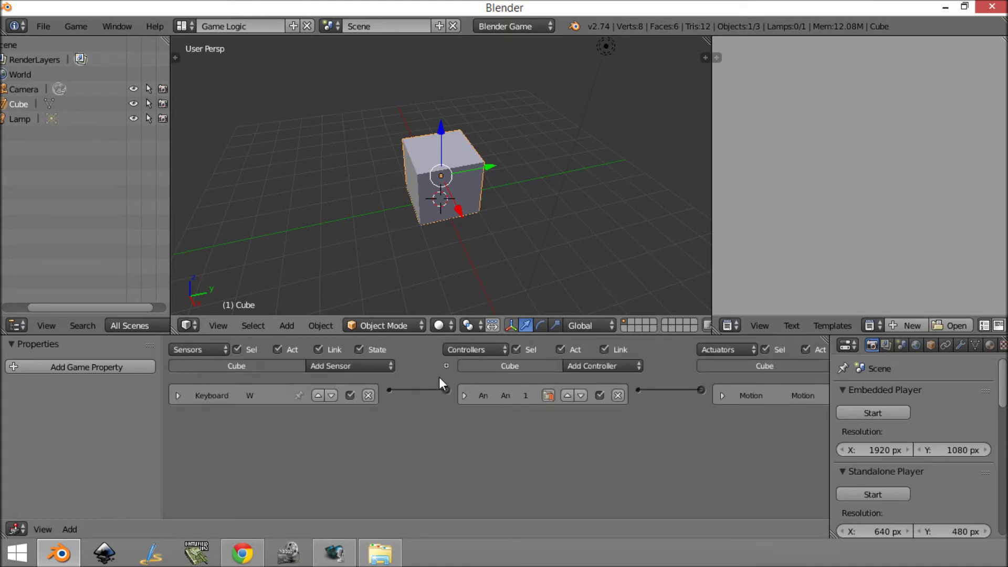
{"action": "left_click", "coordinate": [387, 369]}
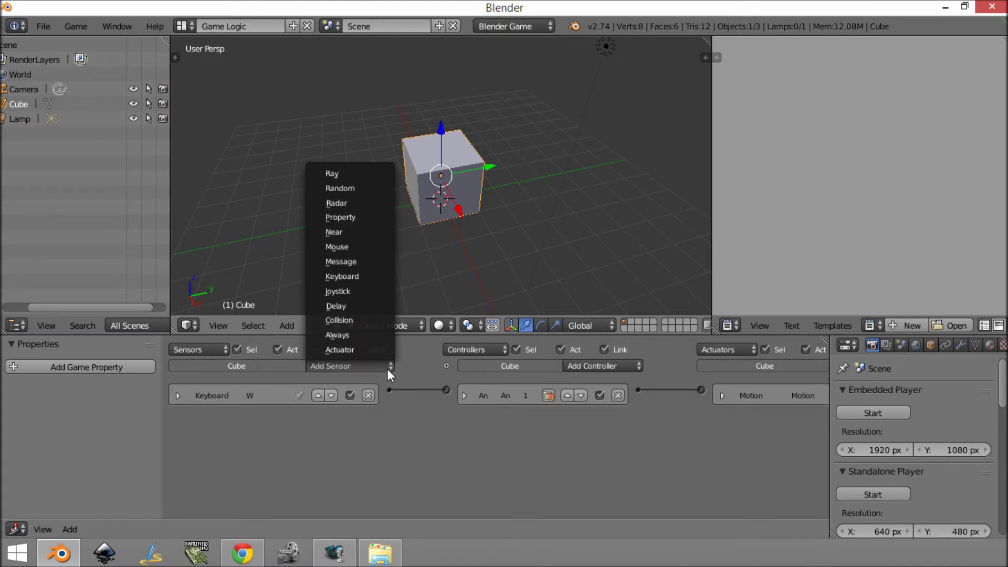
{"action": "left_click", "coordinate": [371, 272]}
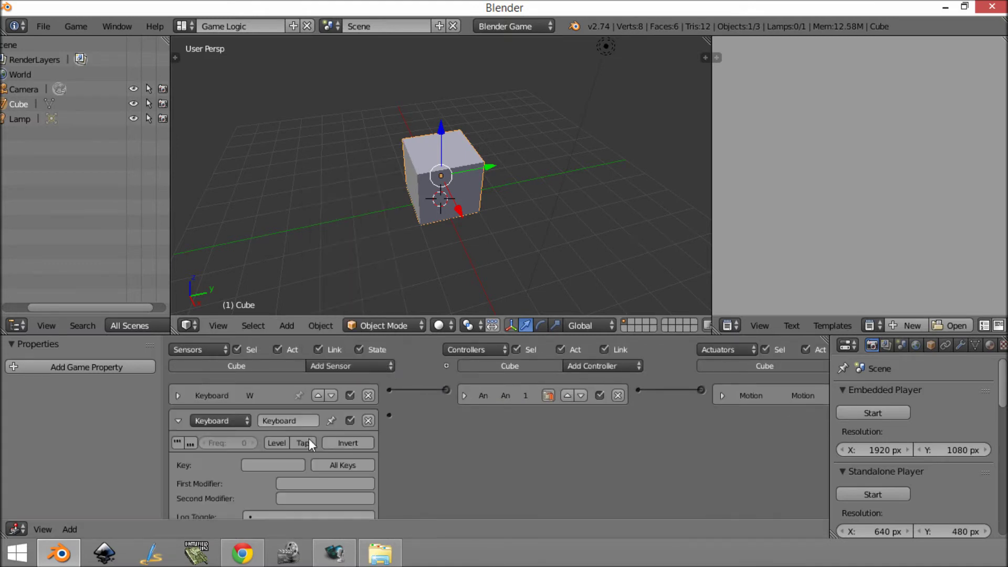
{"action": "left_click", "coordinate": [291, 421]}
{"action": "type", "text": "S"}
{"action": "key", "text": "Return"}
Step: Assign S as the new sensor's trigger key and link the sensor to the existing And controller
{"action": "left_click", "coordinate": [283, 464]}
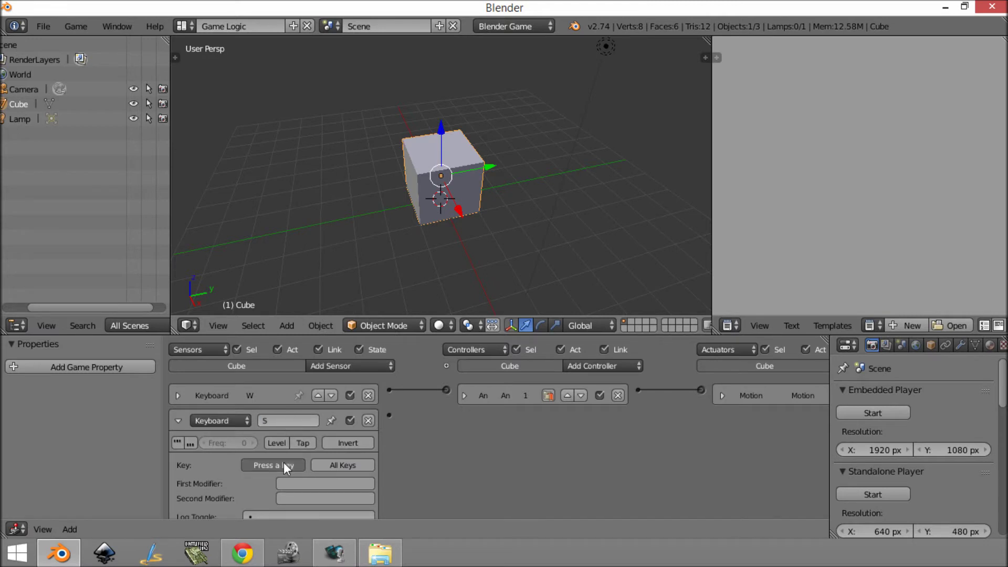
{"action": "key", "text": "s"}
{"action": "left_click", "coordinate": [178, 421]}
{"action": "left_click_drag", "start_coordinate": [389, 420], "coordinate": [447, 389]}
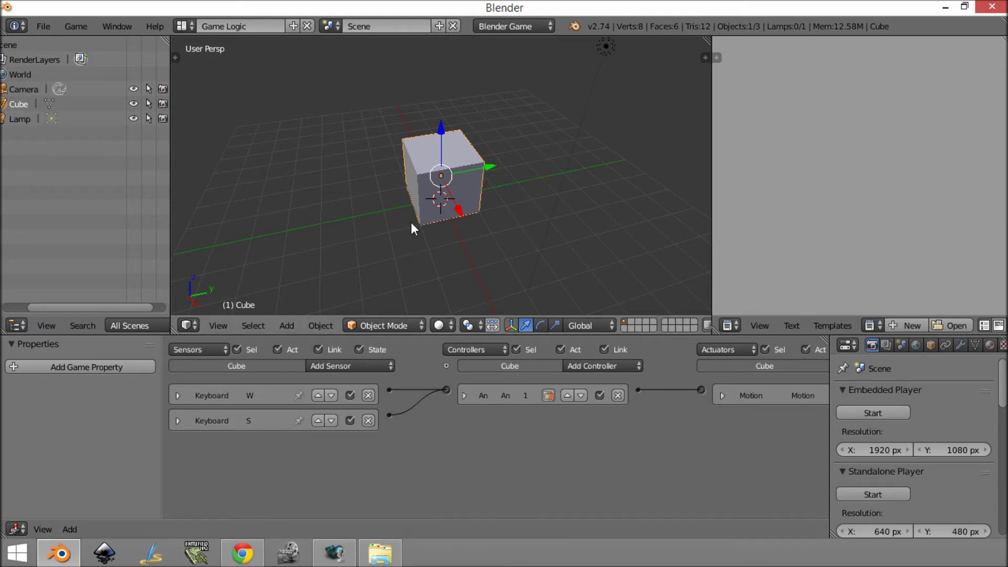
{"action": "scroll", "coordinate": [411, 222], "scroll_direction": "up", "scroll_amount": 2}
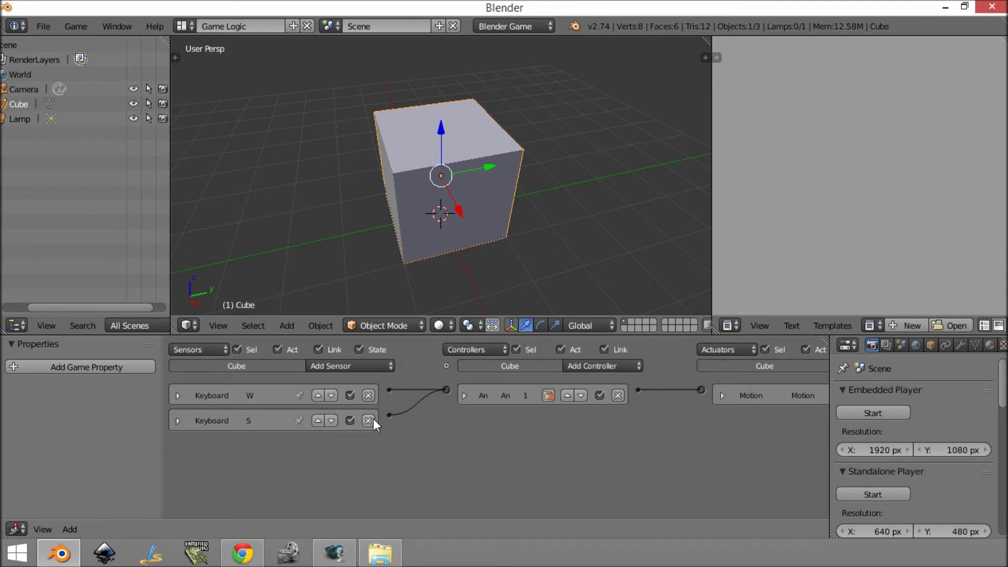
{"action": "left_click", "coordinate": [177, 395]}
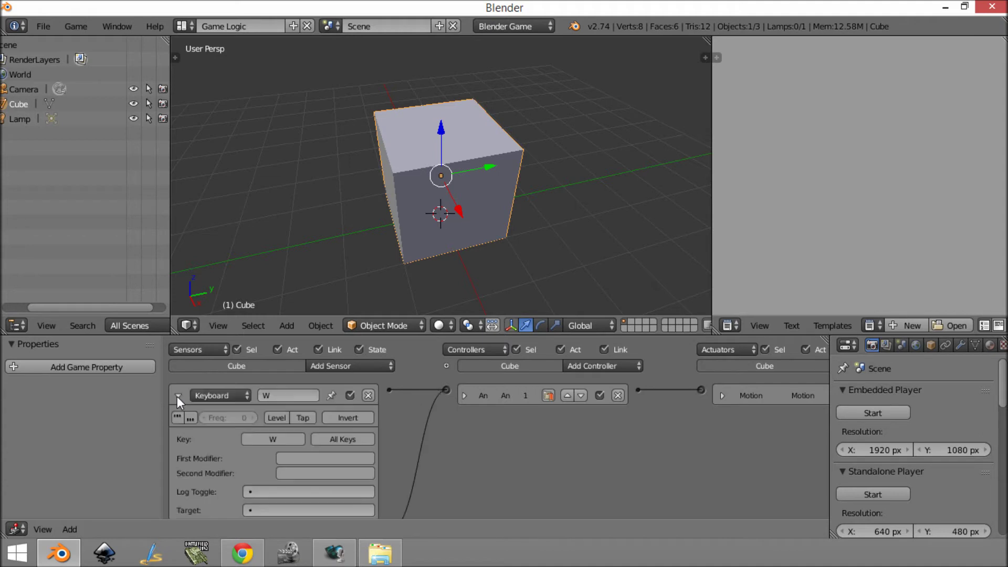
{"action": "left_click", "coordinate": [323, 459]}
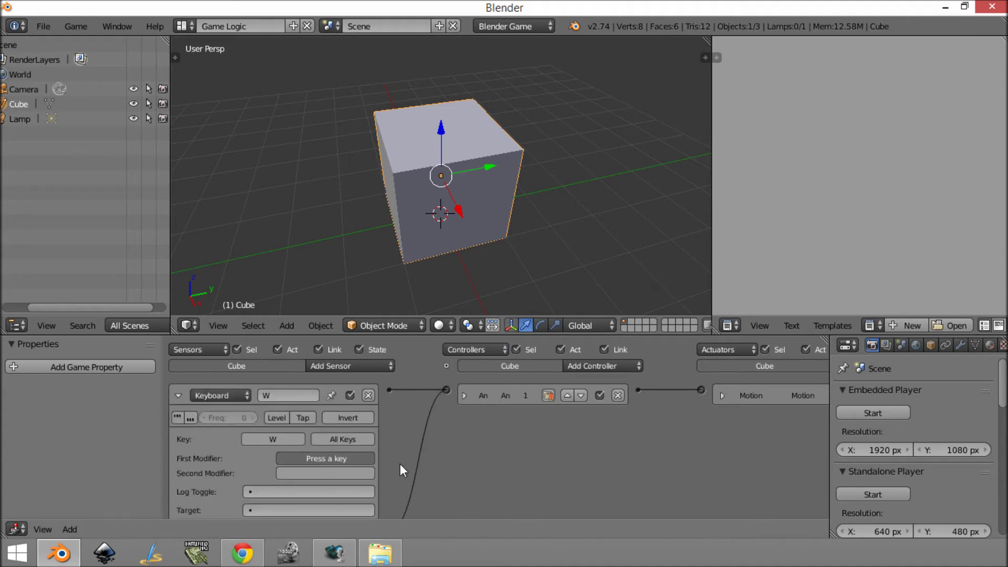
{"action": "left_click", "coordinate": [183, 395]}
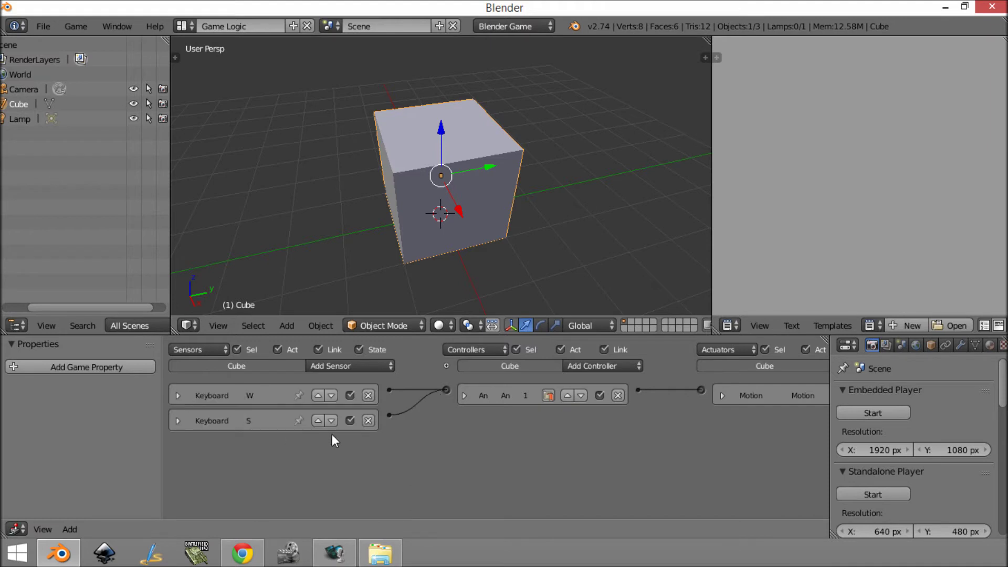
Step: Delete the S Keyboard sensor from the cube
{"action": "left_click", "coordinate": [368, 421]}
{"action": "scroll", "coordinate": [436, 458], "scroll_direction": "down", "scroll_amount": 1}
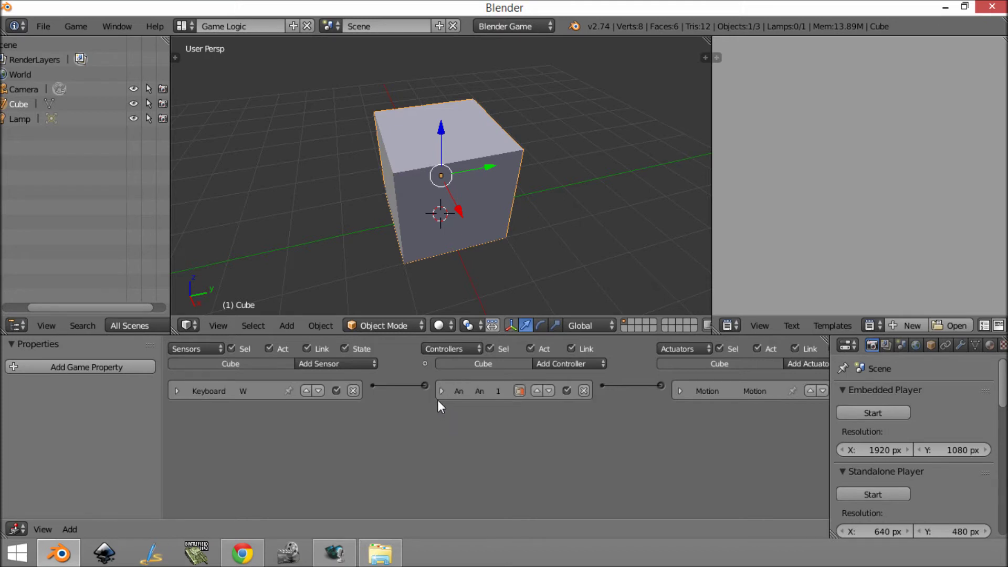
{"action": "scroll", "coordinate": [423, 385], "scroll_direction": "down", "scroll_amount": 1}
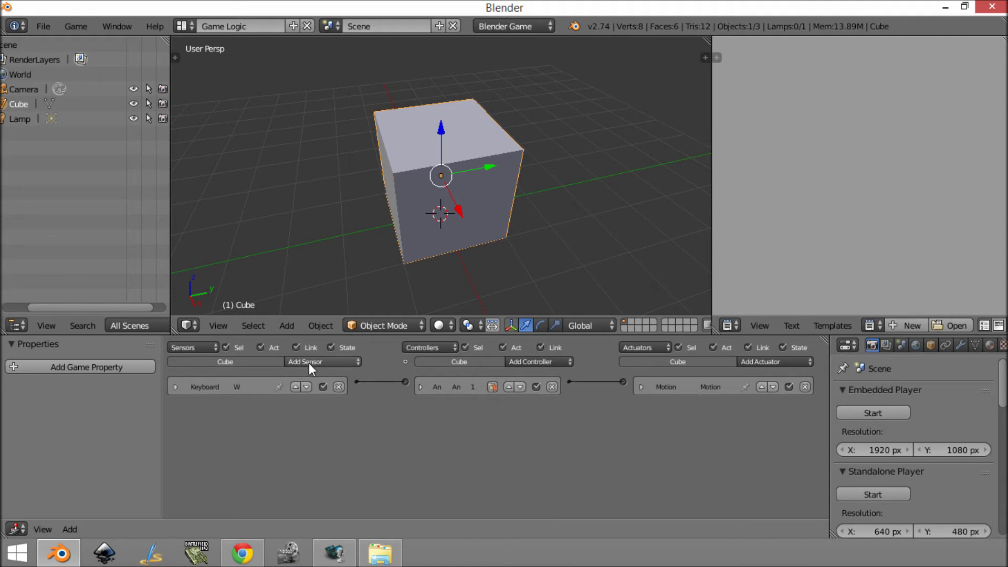
Step: Add another Keyboard sensor to the cube below the W sensor and name it D
{"action": "middle_click_drag", "start_coordinate": [402, 280], "coordinate": [504, 213]}
{"action": "left_click", "coordinate": [348, 361]}
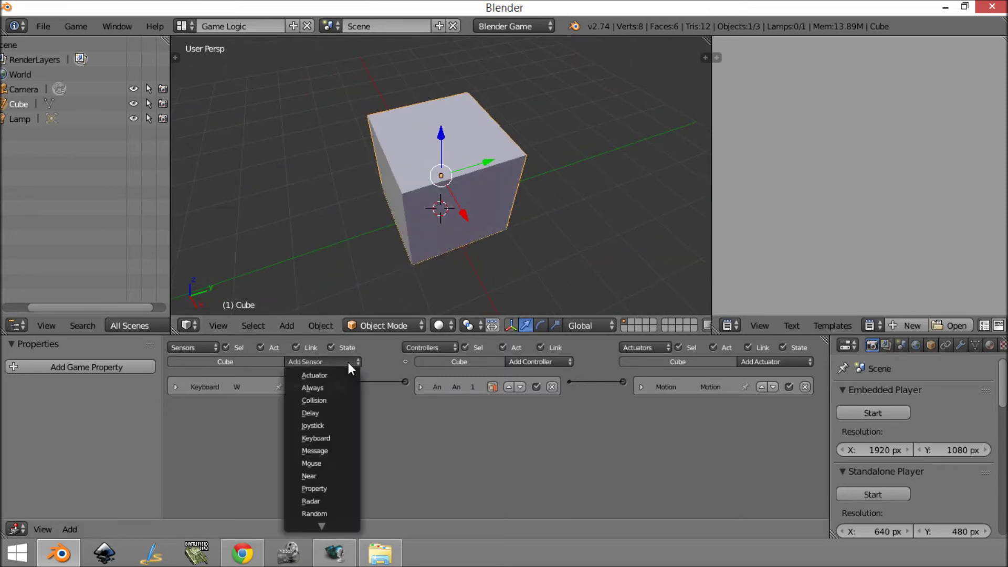
{"action": "left_click", "coordinate": [336, 436]}
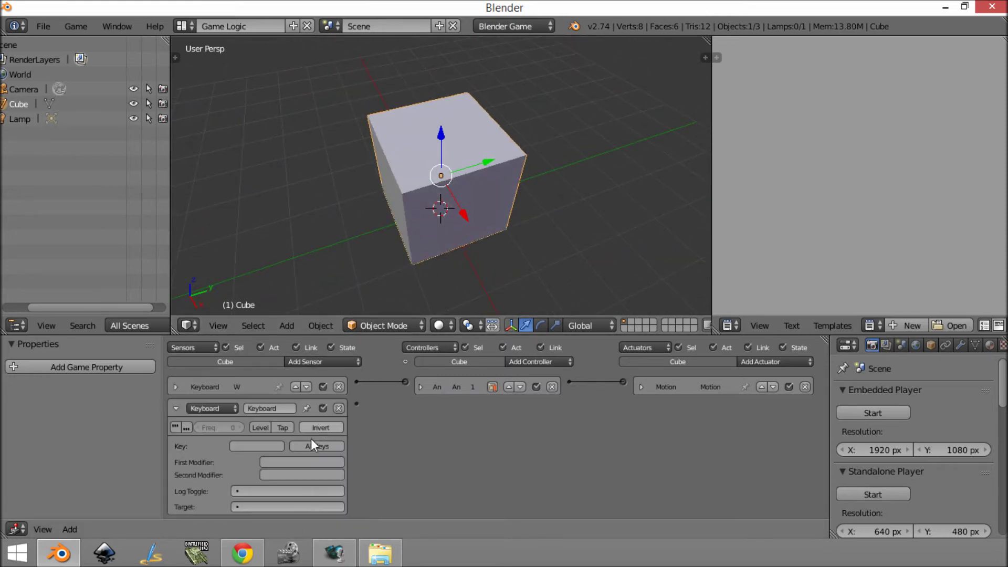
{"action": "scroll", "coordinate": [266, 458], "scroll_direction": "up", "scroll_amount": 2}
{"action": "middle_click_drag", "start_coordinate": [265, 458], "coordinate": [318, 410]}
{"action": "left_click", "coordinate": [301, 412]}
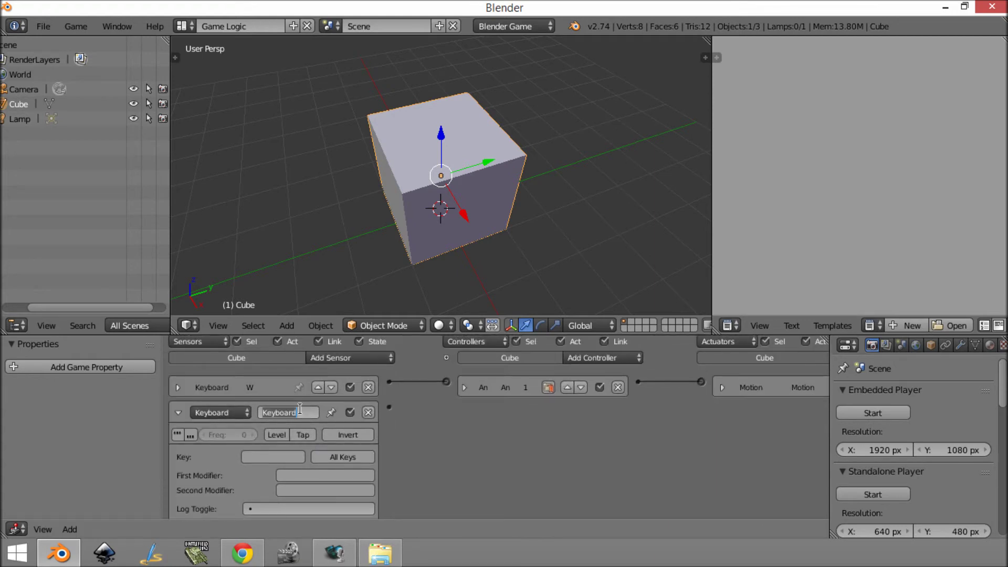
{"action": "type", "text": "D"}
{"action": "key", "text": "Return"}
Step: Assign D as the trigger key of the D sensor and collapse its settings
{"action": "left_click", "coordinate": [272, 456]}
{"action": "key", "text": "d"}
{"action": "left_click", "coordinate": [176, 411]}
Step: Add a second Motion actuator to the cube below the first one
{"action": "middle_click_drag", "start_coordinate": [619, 393], "coordinate": [486, 398]}
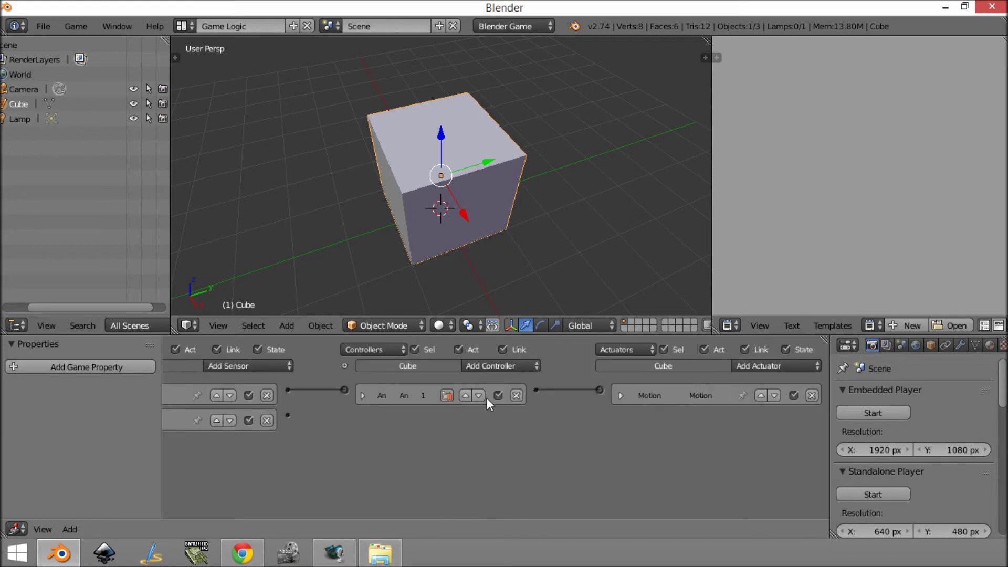
{"action": "scroll", "coordinate": [536, 405], "scroll_direction": "down", "scroll_amount": 1}
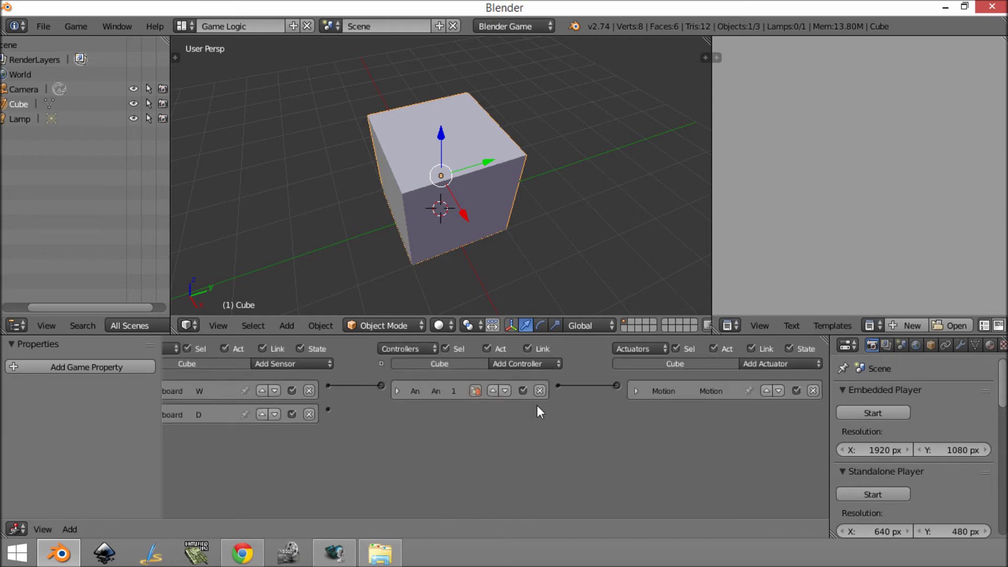
{"action": "left_click", "coordinate": [763, 363]}
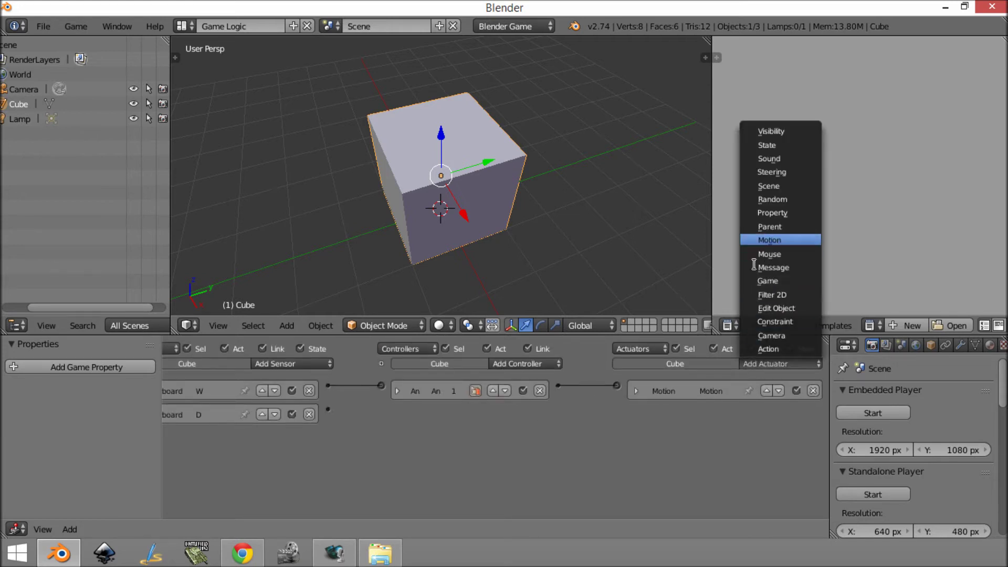
{"action": "left_click", "coordinate": [769, 240]}
{"action": "scroll", "coordinate": [689, 424], "scroll_direction": "up", "scroll_amount": 2}
{"action": "middle_click_drag", "start_coordinate": [689, 424], "coordinate": [613, 373]}
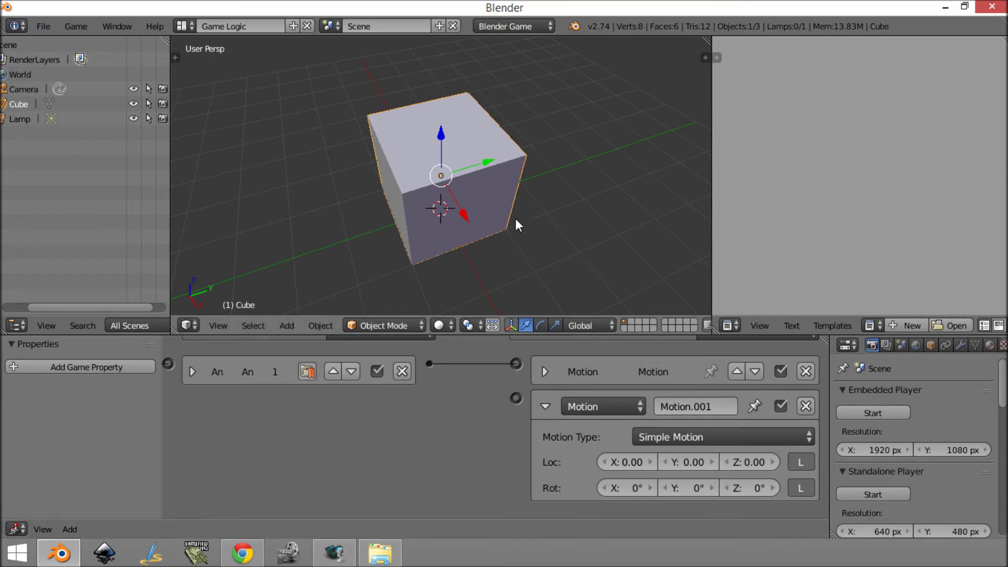
{"action": "middle_click_drag", "start_coordinate": [516, 220], "coordinate": [480, 229]}
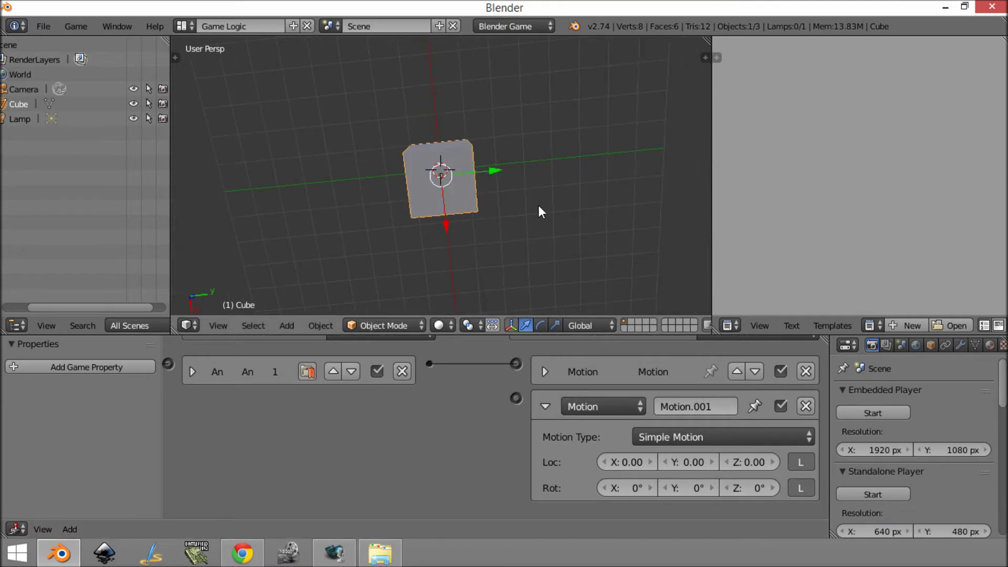
{"action": "key", "text": "r"}
{"action": "key", "text": "z"}
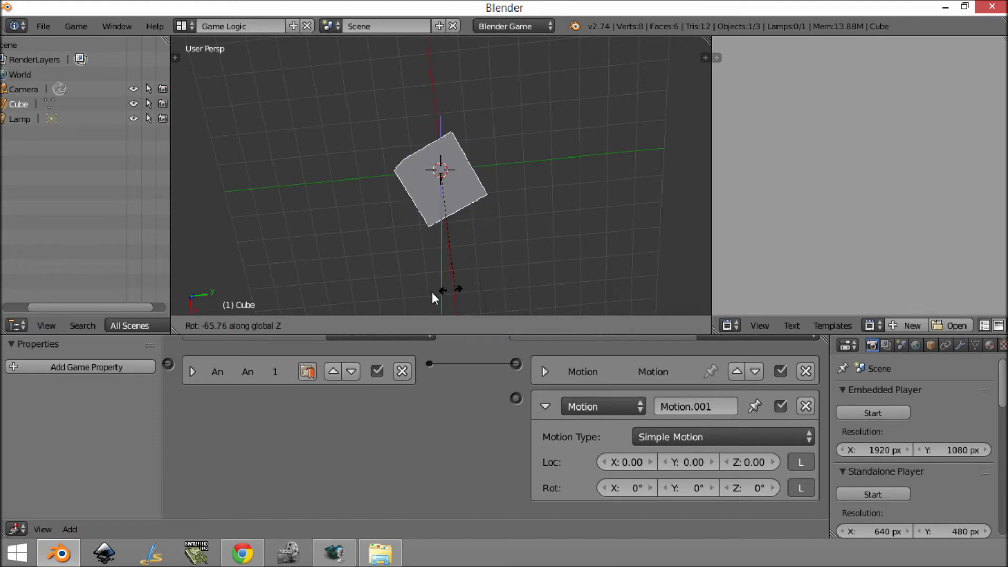
{"action": "key", "text": "Escape"}
Step: Set the second Motion actuator's Z rotation to 1° and run the game briefly
{"action": "middle_click_drag", "start_coordinate": [558, 241], "coordinate": [577, 314]}
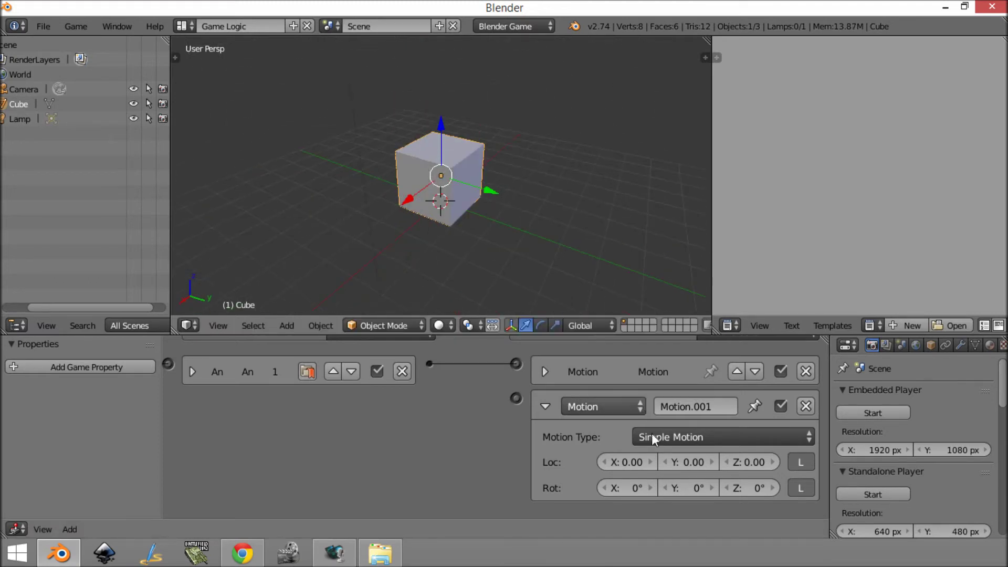
{"action": "left_click", "coordinate": [751, 483]}
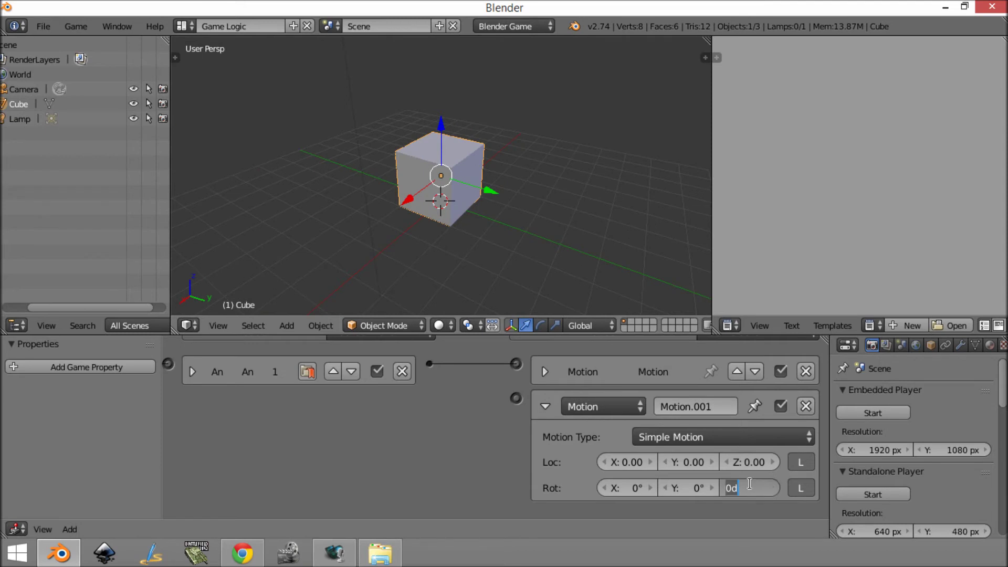
{"action": "type", "text": "1"}
{"action": "key", "text": "Return"}
{"action": "key", "text": "p"}
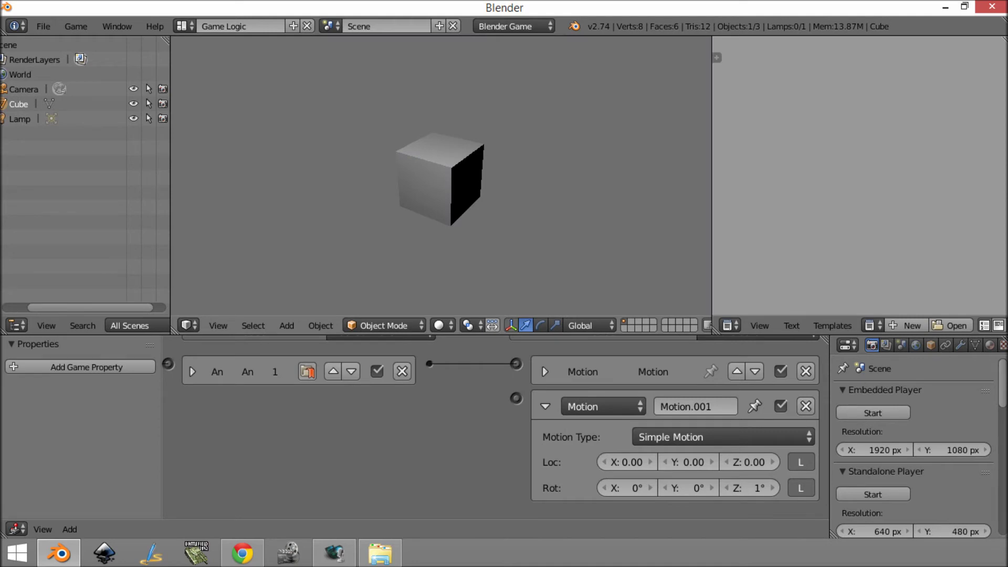
{"action": "key", "text": "Escape"}
Step: Link the D sensor to the second Motion actuator through an And controller and test the rotation in the game
{"action": "scroll", "coordinate": [216, 425], "scroll_direction": "down", "scroll_amount": 3}
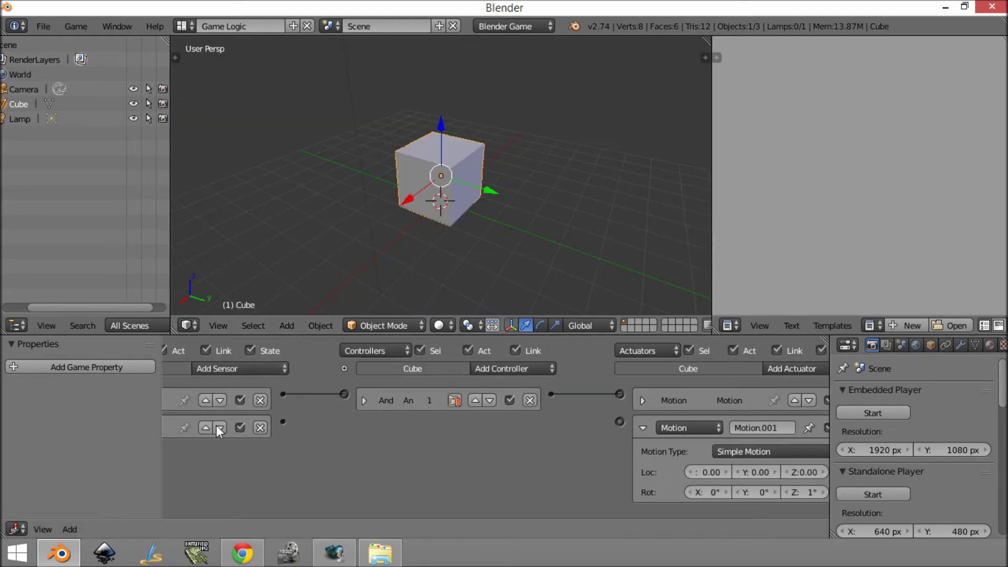
{"action": "left_click_drag", "start_coordinate": [282, 422], "coordinate": [619, 422]}
{"action": "left_click", "coordinate": [365, 428]}
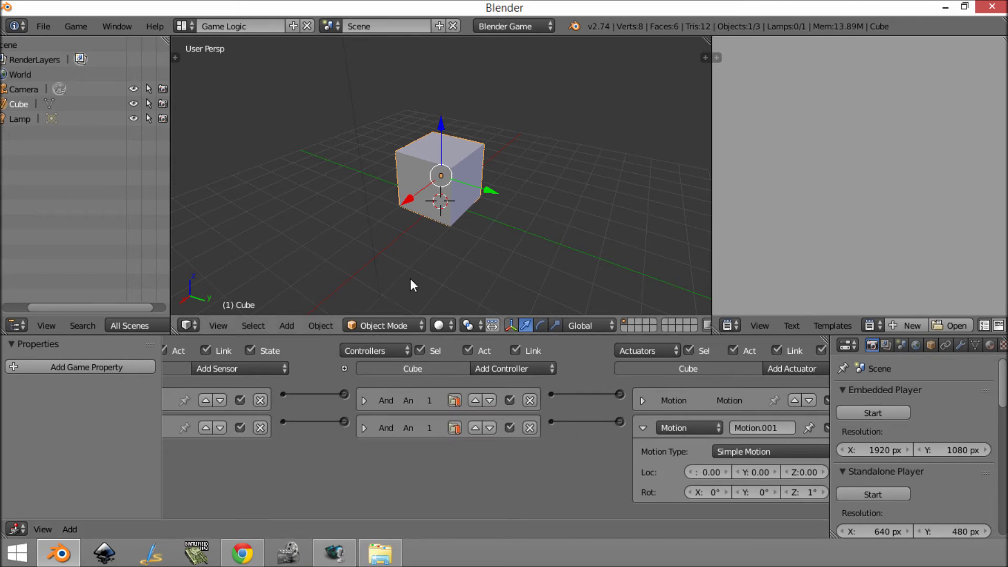
{"action": "key", "text": "p"}
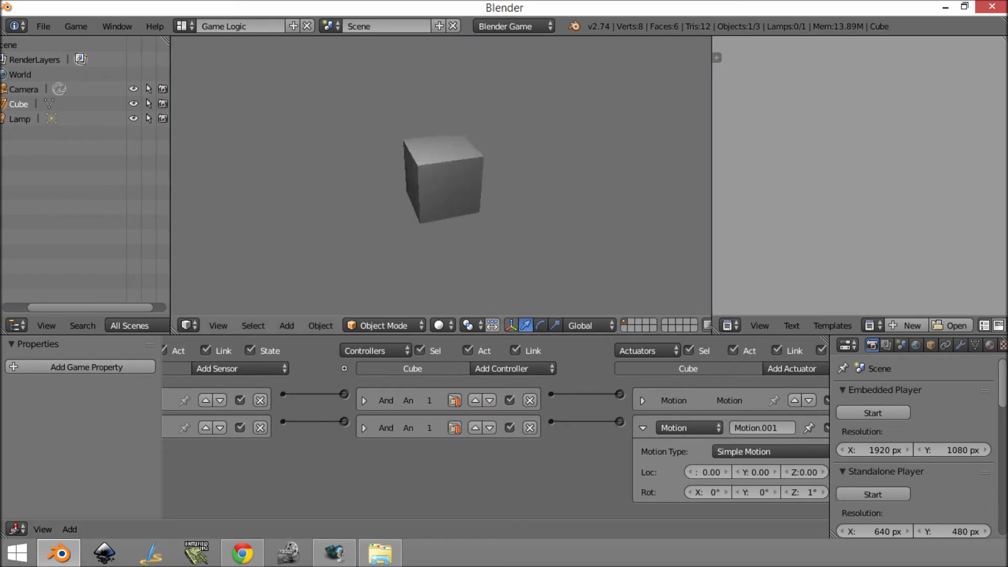
{"action": "key", "text": "Escape"}
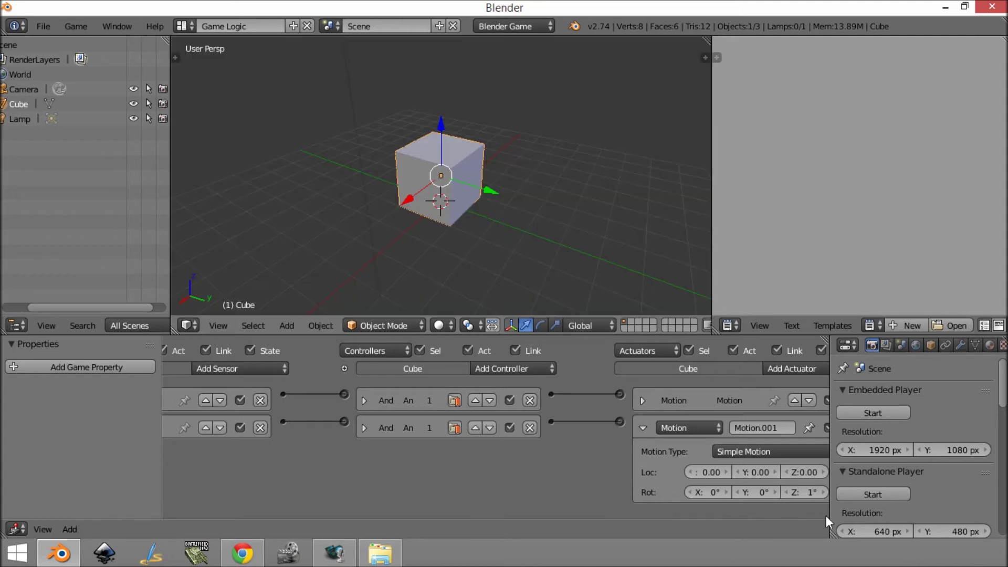
Step: Set the second Motion actuator's Z rotation to -1°, test the cube's turning in the game, and collapse the actuator
{"action": "scroll", "coordinate": [787, 499], "scroll_direction": "right", "scroll_amount": 3, "text": "ctrl"}
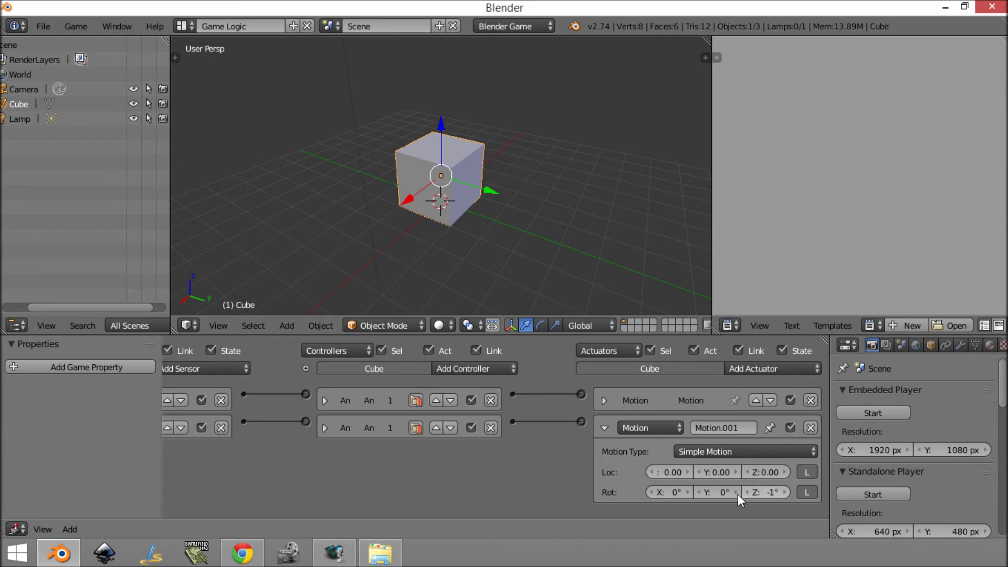
{"action": "key", "text": "p"}
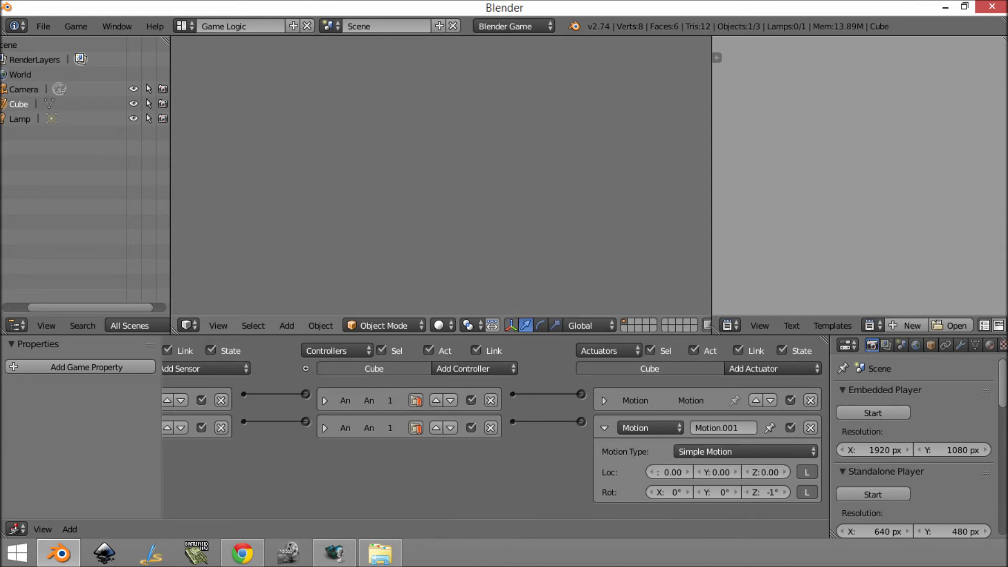
{"action": "key", "text": "Escape"}
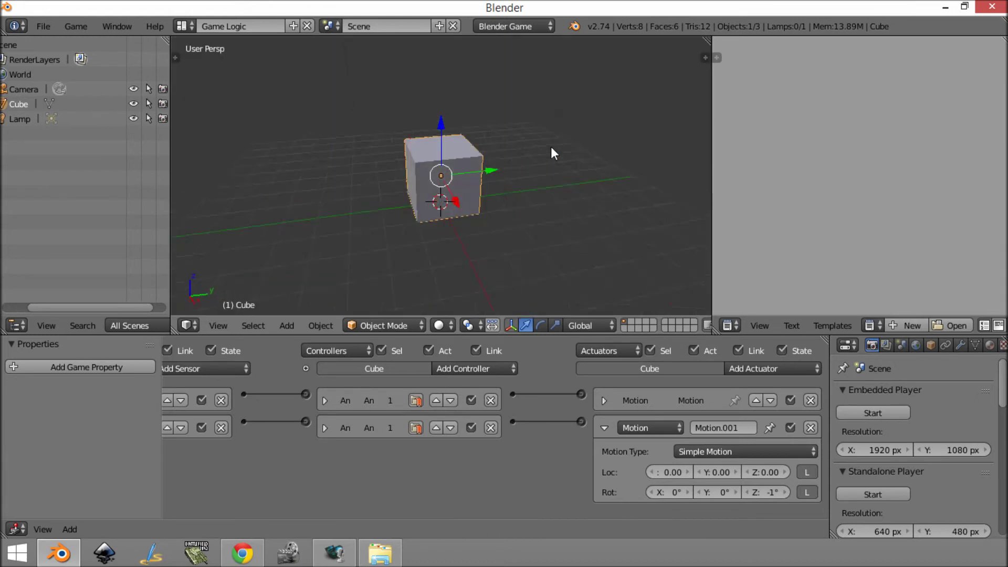
{"action": "key", "text": "p"}
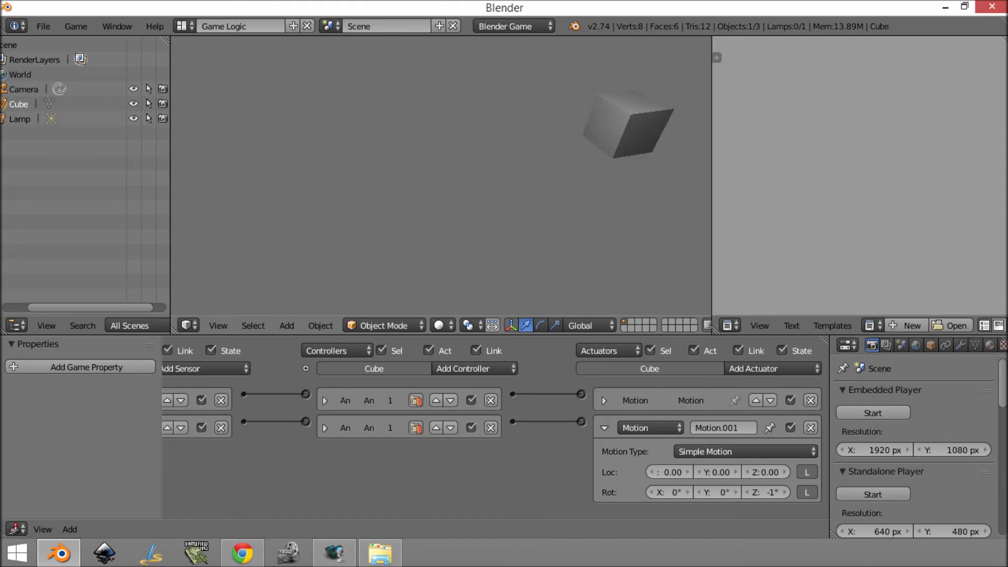
{"action": "key", "text": "Escape"}
{"action": "left_click", "coordinate": [604, 427]}
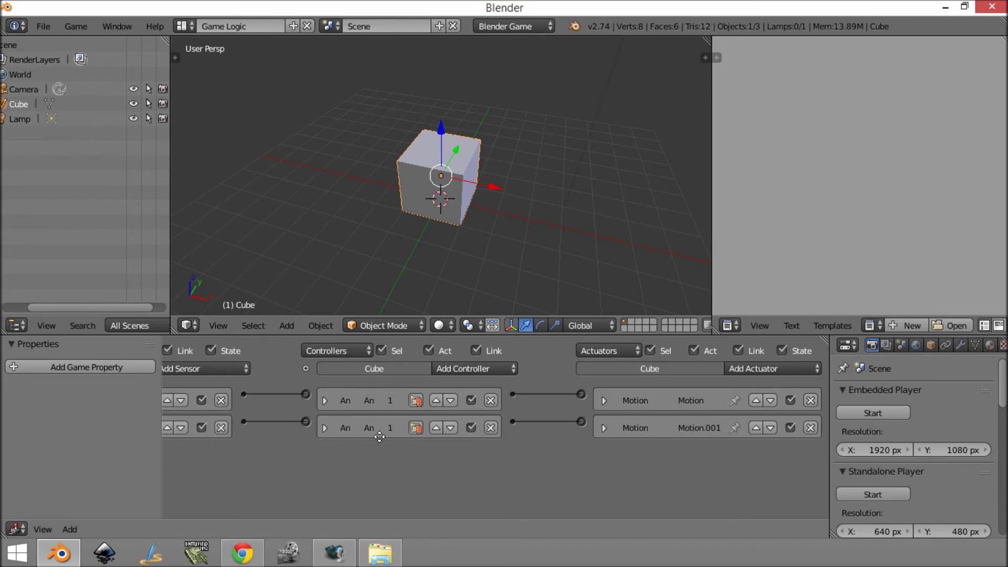
Step: Add a Keyboard sensor named S to the cube with S as its trigger key and collapse its settings
{"action": "key", "text": "Home"}
{"action": "left_click", "coordinate": [311, 362]}
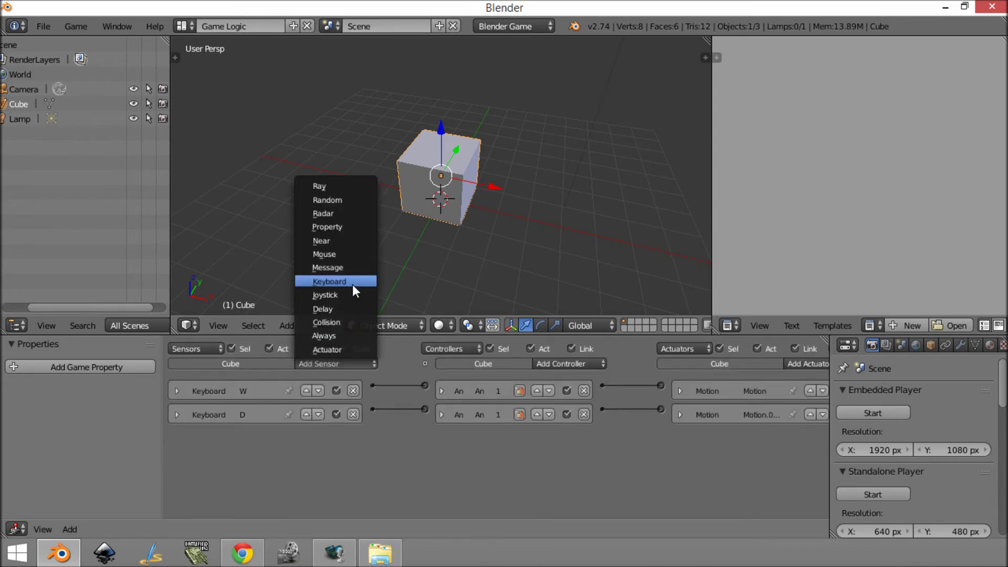
{"action": "left_click", "coordinate": [339, 281]}
{"action": "left_click", "coordinate": [289, 438]}
{"action": "type", "text": "s"}
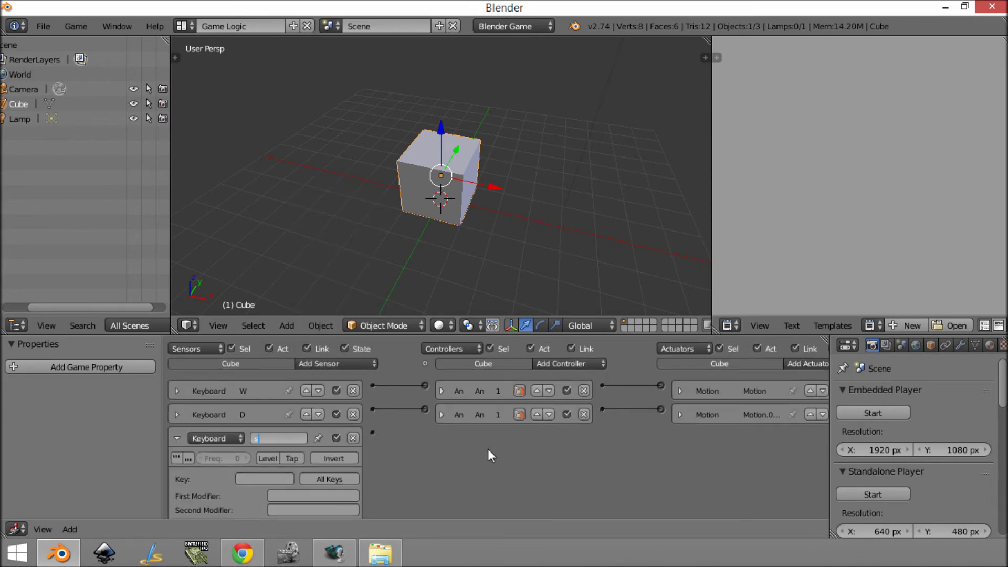
{"action": "key", "text": "Return"}
{"action": "left_click", "coordinate": [264, 478]}
{"action": "key", "text": "s"}
{"action": "left_click", "coordinate": [177, 437]}
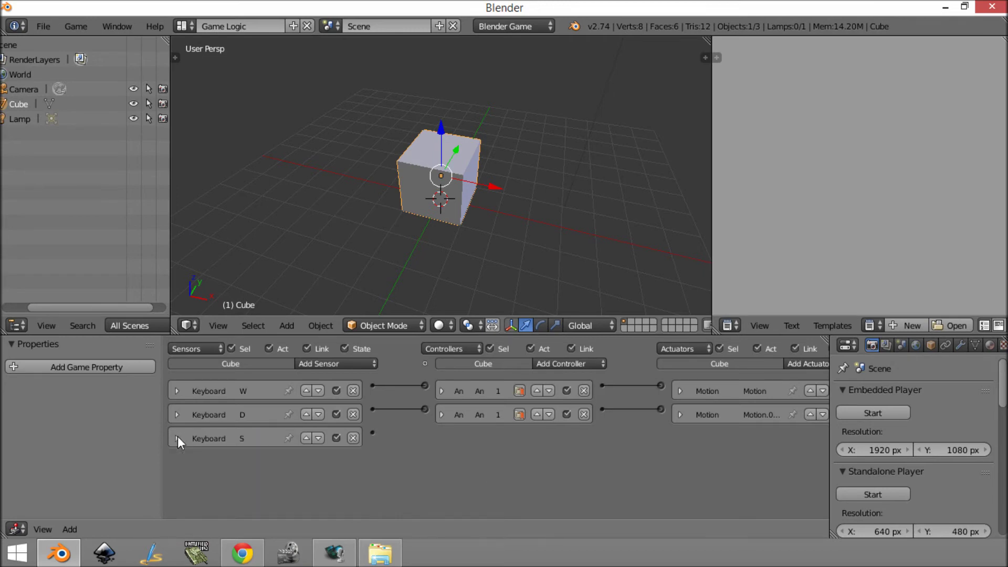
Step: Add a Keyboard sensor named A below the S sensor with A as its trigger key and collapse its settings
{"action": "left_click", "coordinate": [352, 363]}
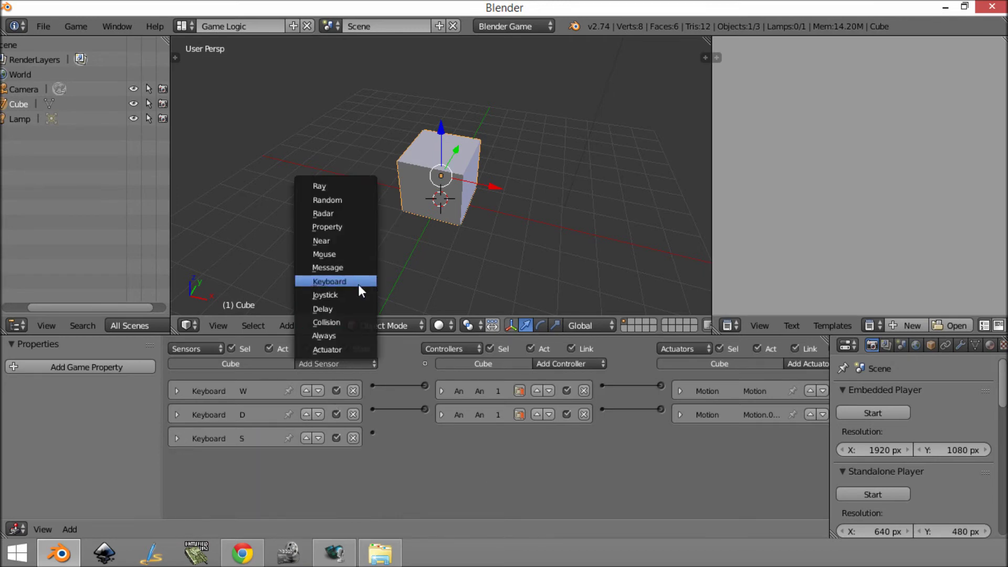
{"action": "left_click", "coordinate": [358, 285]}
{"action": "middle_click_drag", "start_coordinate": [265, 441], "coordinate": [265, 407]}
{"action": "left_click", "coordinate": [272, 464]}
{"action": "key", "text": "a"}
{"action": "left_click", "coordinate": [304, 425]}
{"action": "key", "text": "BackSpace"}
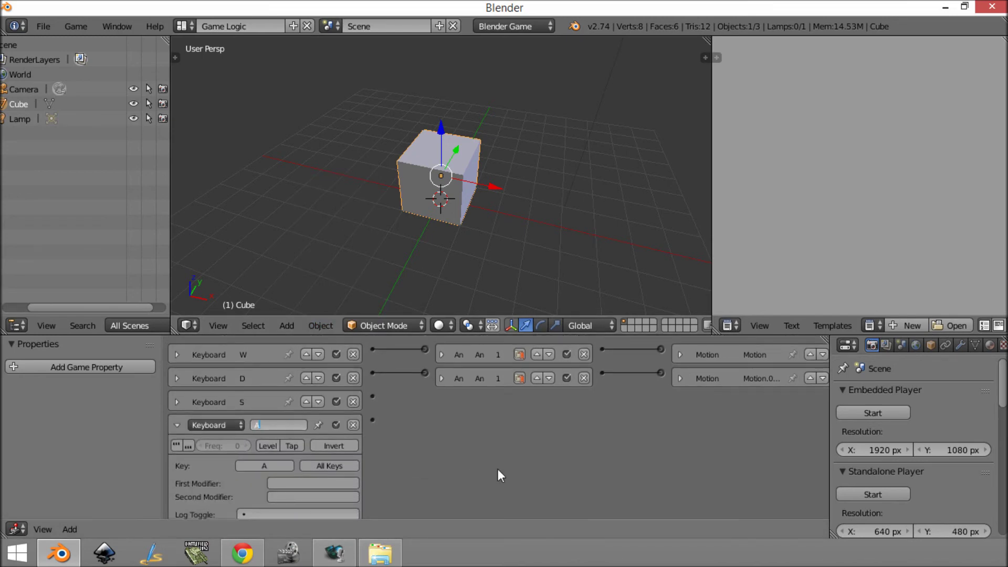
{"action": "type", "text": "A"}
{"action": "key", "text": "Return"}
{"action": "left_click", "coordinate": [176, 425]}
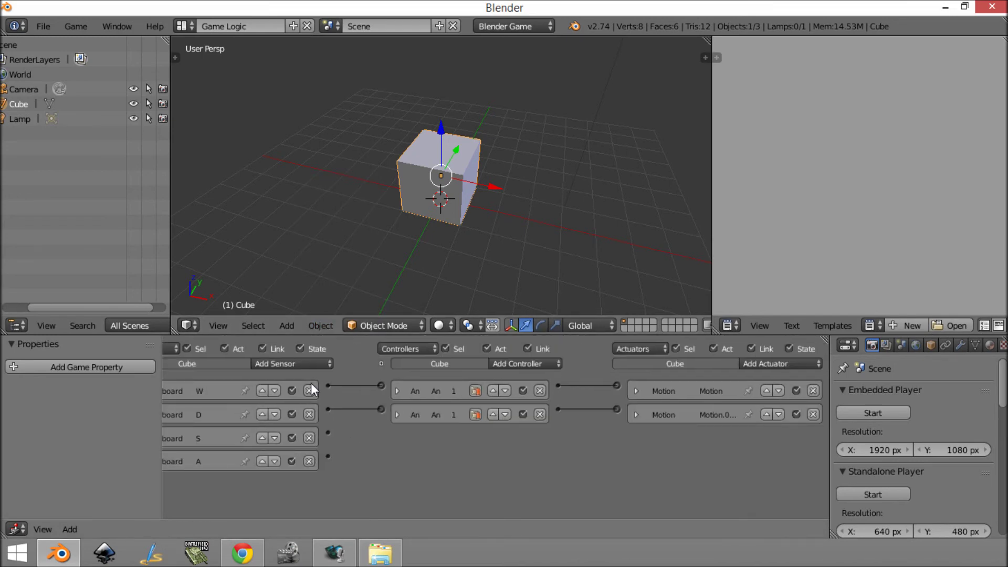
Step: Add a third and a fourth Motion actuator to the cube
{"action": "left_click", "coordinate": [765, 363]}
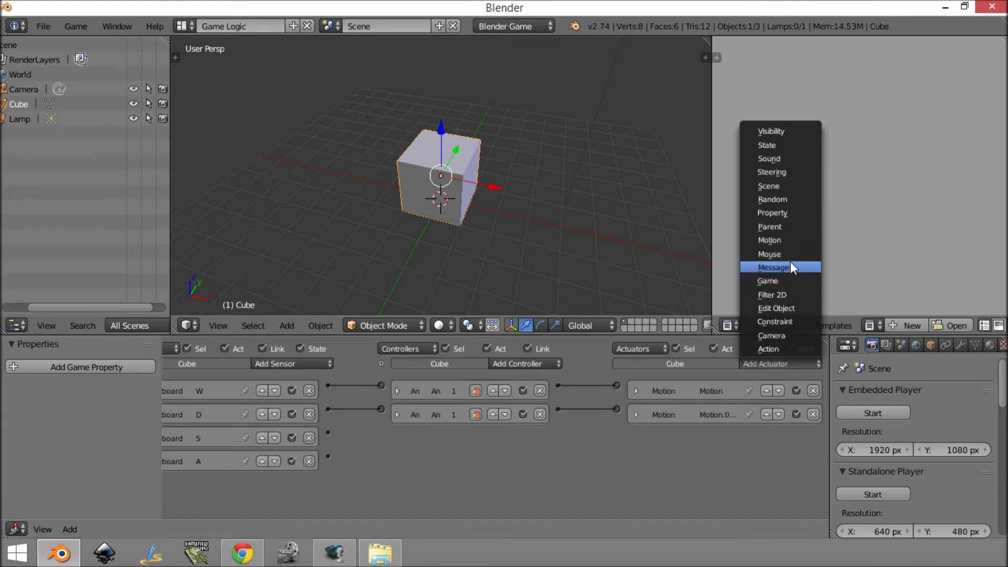
{"action": "left_click", "coordinate": [788, 240]}
{"action": "left_click", "coordinate": [768, 363]}
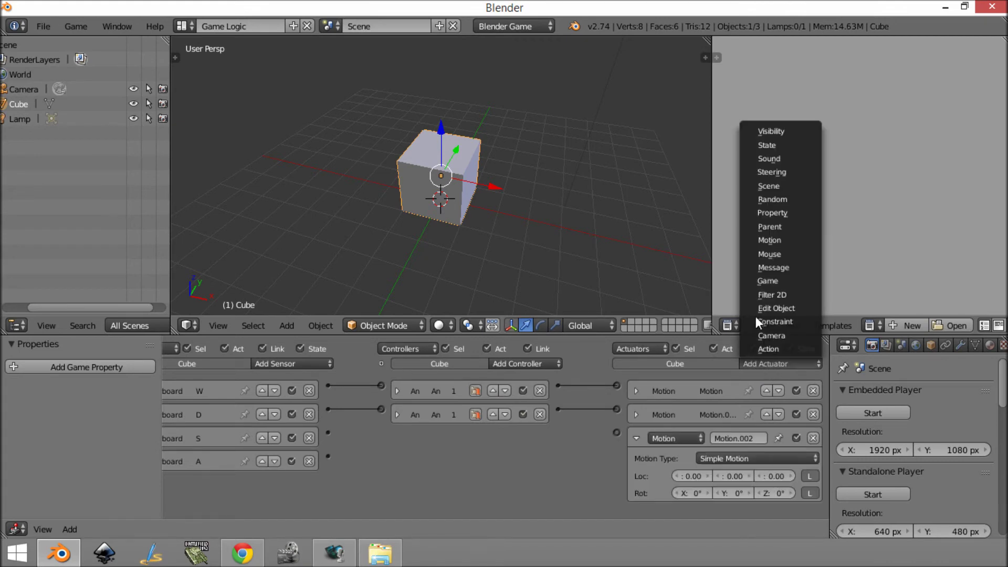
{"action": "left_click", "coordinate": [763, 240]}
{"action": "scroll", "coordinate": [772, 434], "scroll_direction": "down", "scroll_amount": 3}
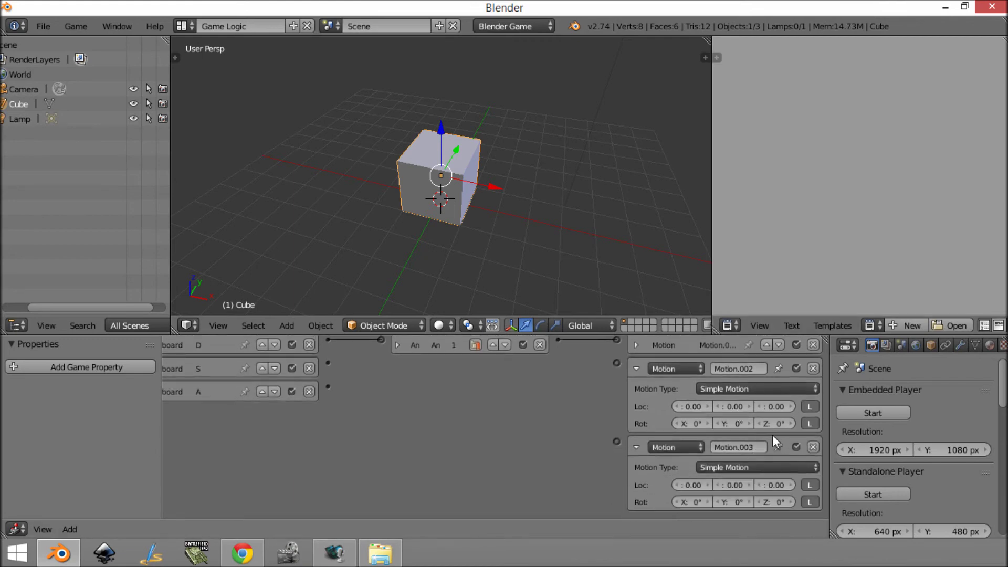
Step: Set the third Motion actuator's Y location to -0.10 and run the game to check the cube
{"action": "left_click", "coordinate": [777, 407]}
{"action": "left_click", "coordinate": [764, 442]}
{"action": "scroll", "coordinate": [764, 441], "scroll_direction": "up", "scroll_amount": 2}
{"action": "middle_click_drag", "start_coordinate": [764, 442], "coordinate": [676, 440]}
{"action": "left_click", "coordinate": [713, 420]}
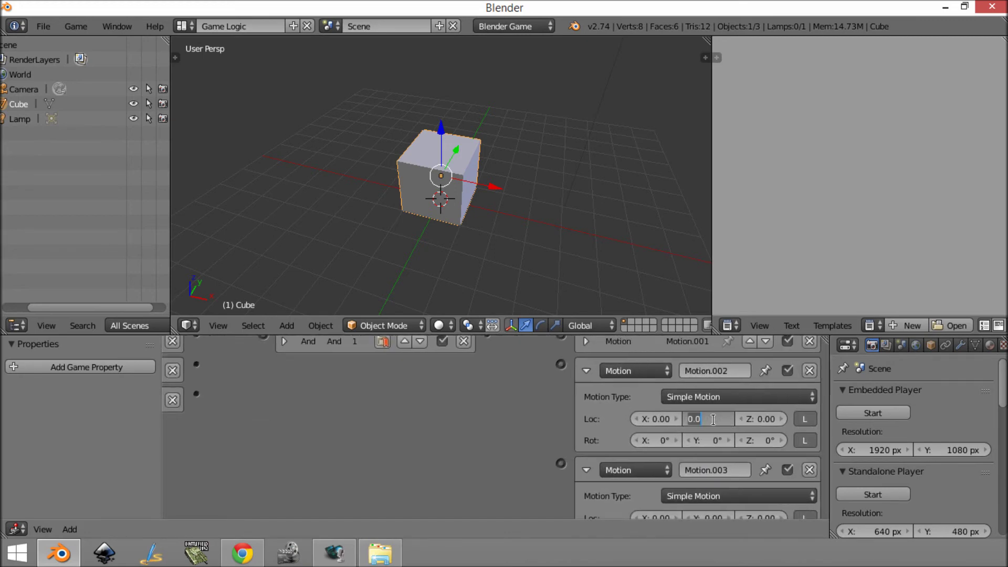
{"action": "key", "text": "BackSpace"}
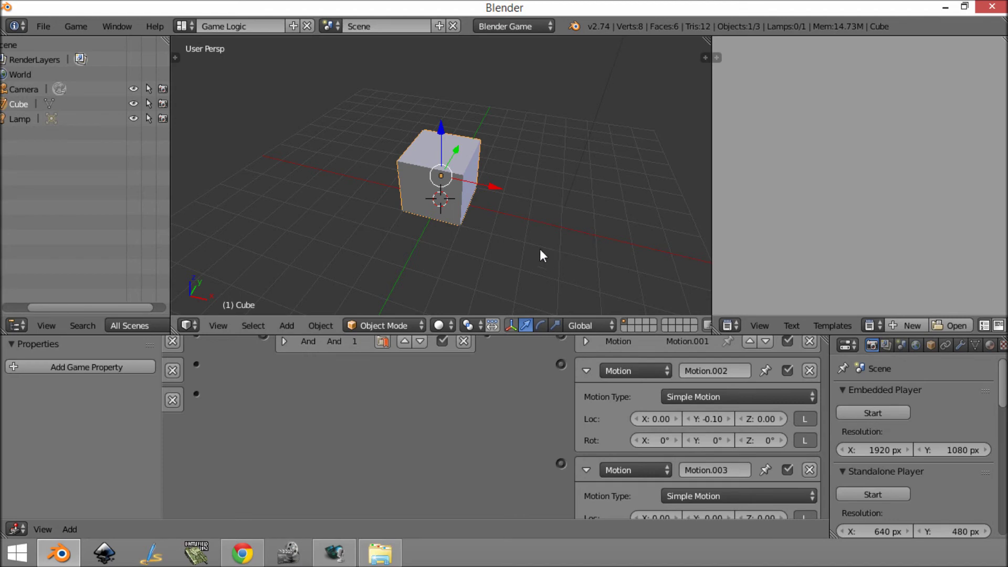
{"action": "key", "text": "p"}
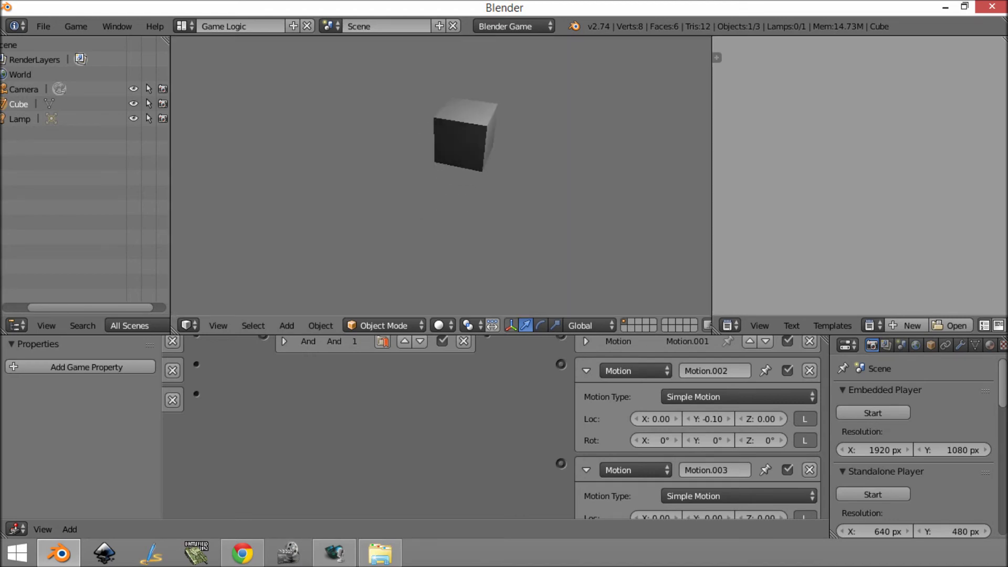
{"action": "key", "text": "Escape"}
Step: Link the S sensor to the third Motion actuator through an And controller and test the W, D and S controls in the game
{"action": "left_click_drag", "start_coordinate": [196, 364], "coordinate": [560, 364]}
{"action": "left_click", "coordinate": [286, 371]}
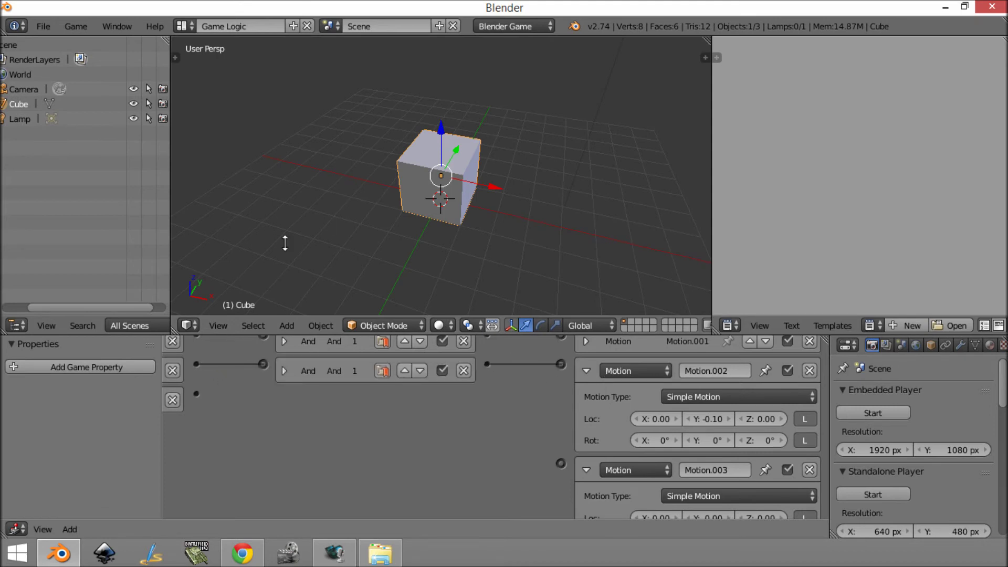
{"action": "key", "text": "p"}
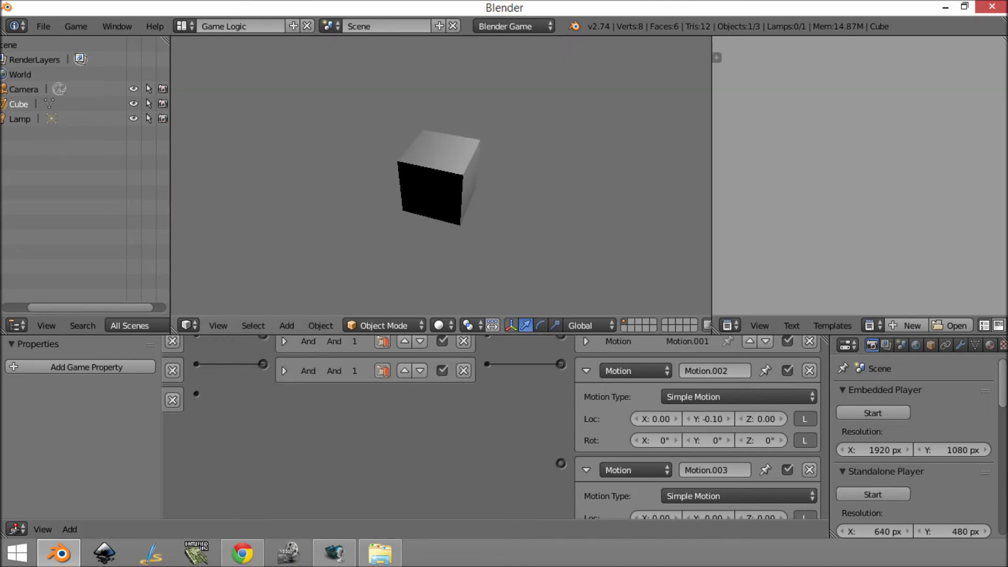
{"action": "key", "text": "w"}
{"action": "key", "text": "d"}
{"action": "key", "text": "s"}
{"action": "key", "text": "w"}
{"action": "key", "text": "s"}
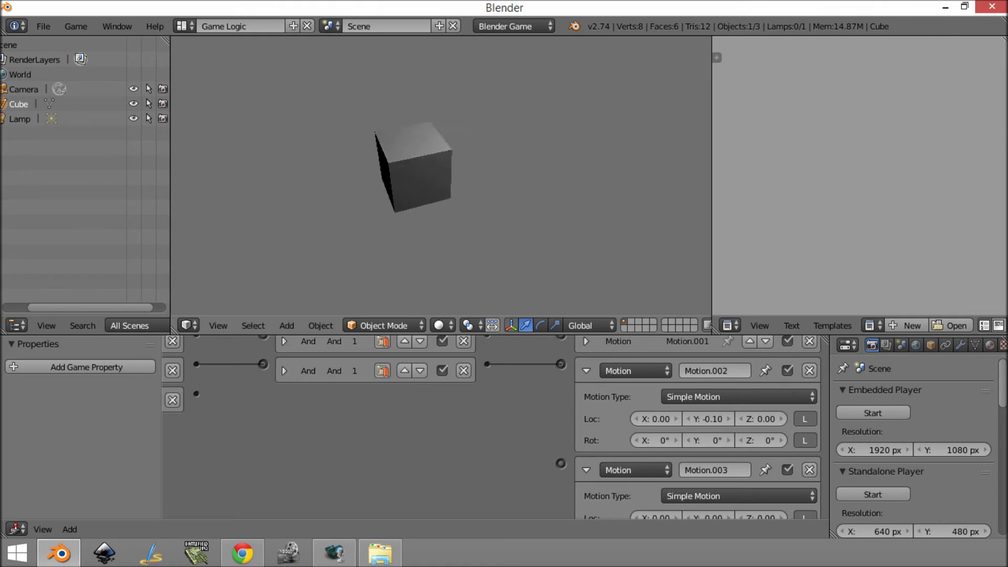
{"action": "key", "text": "Escape"}
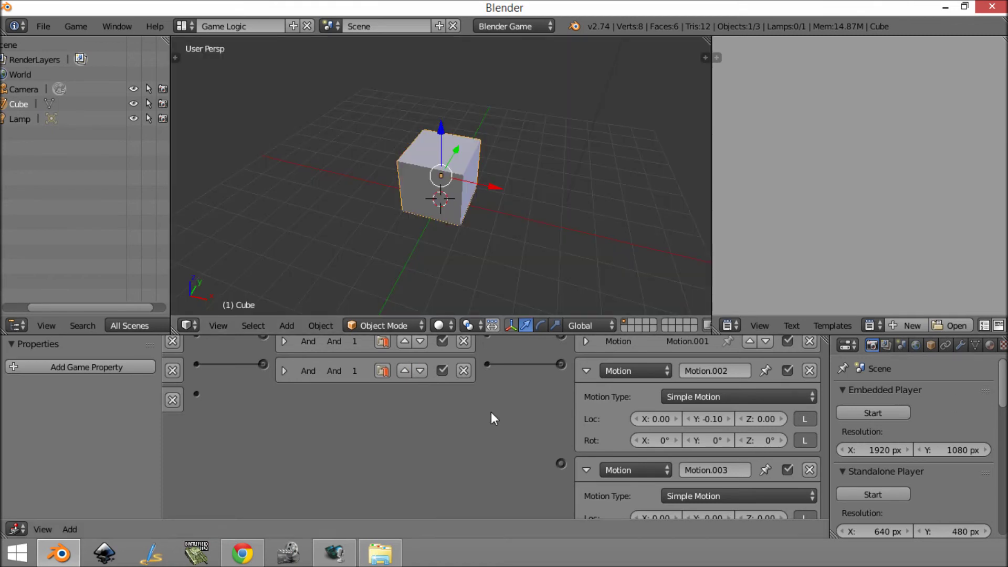
Step: Collapse the third Motion actuator and link the A sensor to the fourth Motion actuator through an And controller
{"action": "left_click", "coordinate": [586, 371]}
{"action": "middle_click_drag", "start_coordinate": [495, 395], "coordinate": [594, 417]}
{"action": "left_click_drag", "start_coordinate": [295, 416], "coordinate": [660, 415]}
{"action": "left_click", "coordinate": [388, 417]}
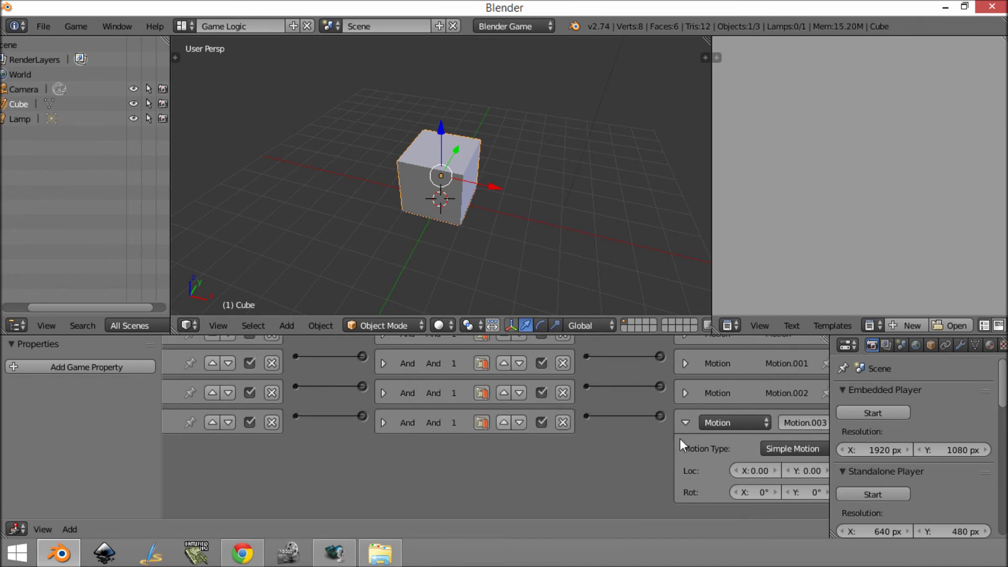
Step: Set the fourth Motion actuator's Z rotation to 1°
{"action": "middle_click_drag", "start_coordinate": [699, 446], "coordinate": [600, 447]}
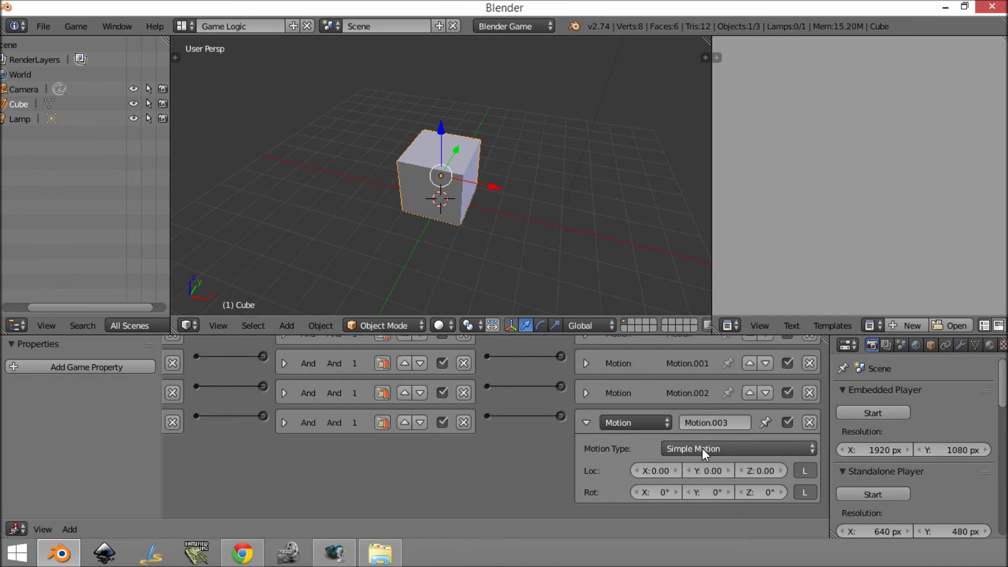
{"action": "left_click", "coordinate": [764, 493]}
{"action": "type", "text": "1"}
{"action": "key", "text": "Return"}
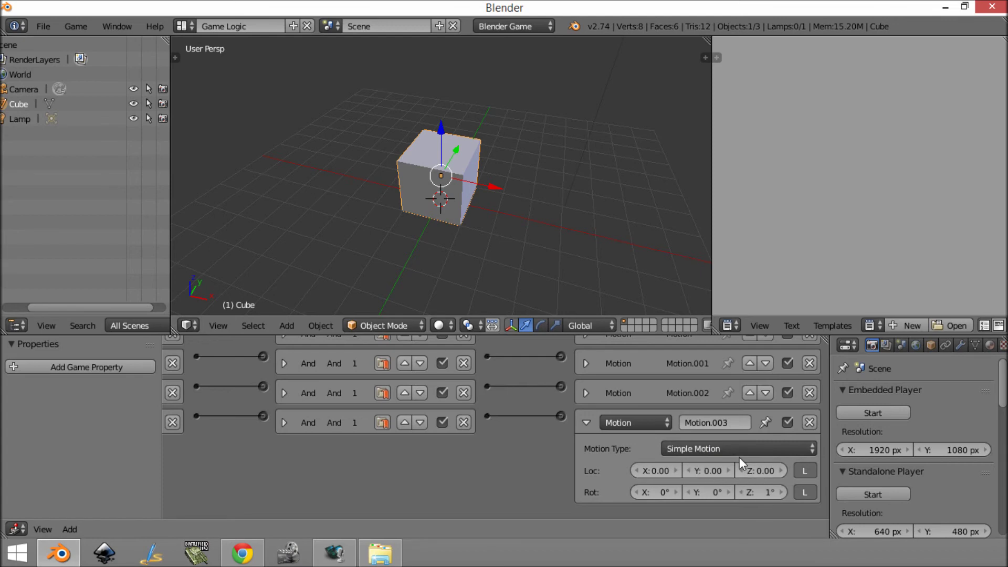
{"action": "middle_click_drag", "start_coordinate": [474, 183], "coordinate": [484, 238]}
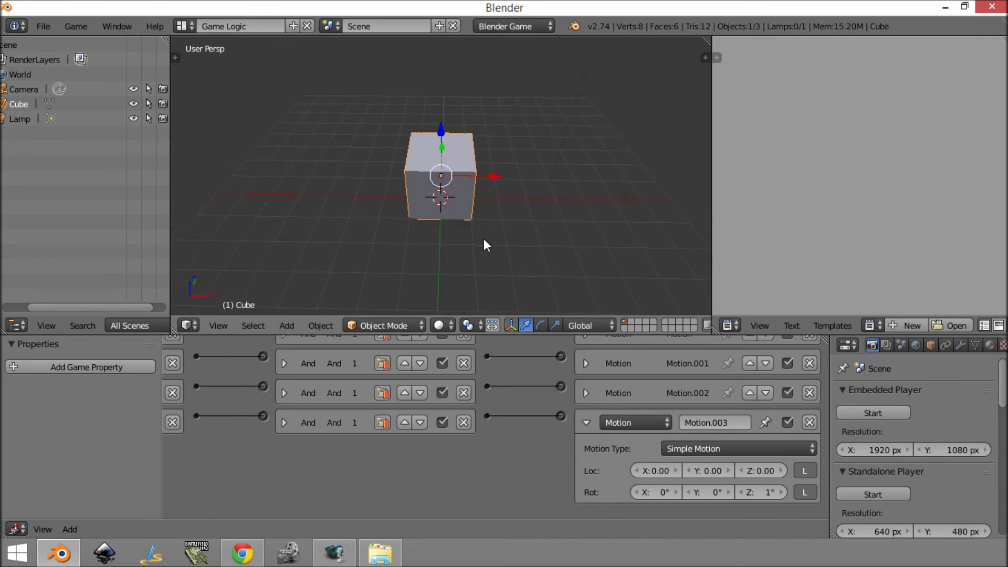
{"action": "key", "text": "r"}
{"action": "key", "text": "z"}
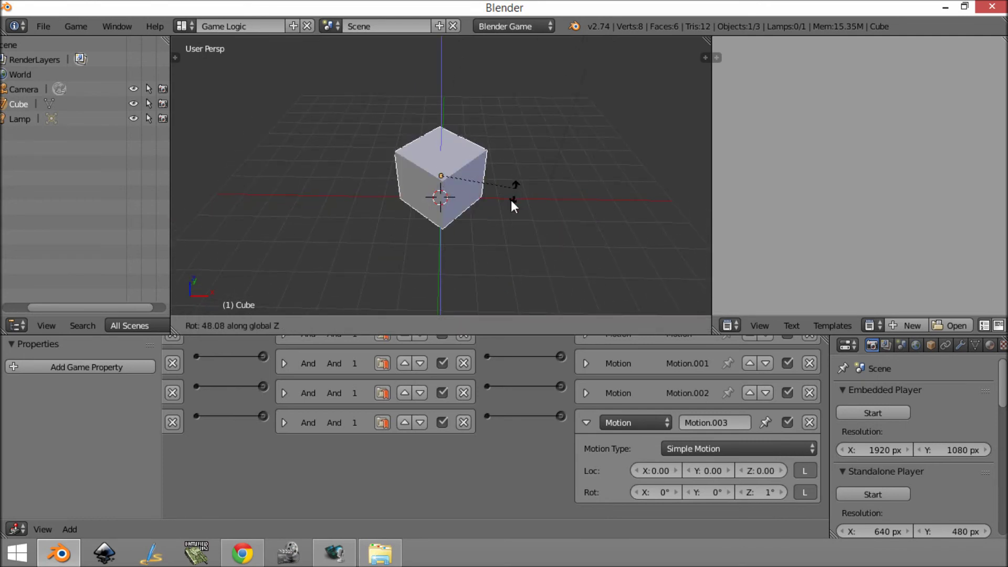
{"action": "right_click", "coordinate": [511, 200]}
Step: Test the cube's turning in the game, change the fourth Motion actuator's Z rotation and collapse that actuator
{"action": "key", "text": "p"}
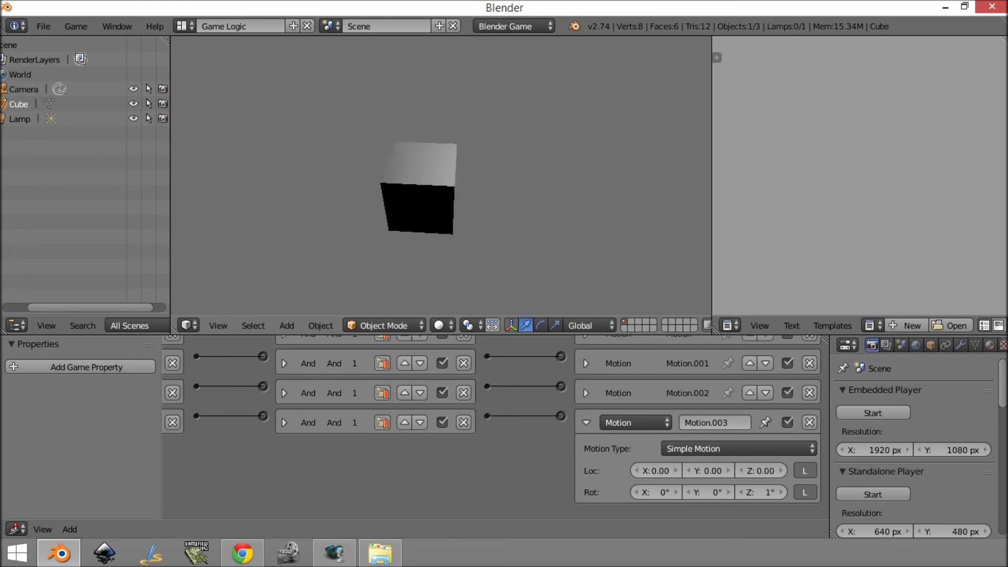
{"action": "key", "text": "Escape"}
{"action": "left_click", "coordinate": [770, 493]}
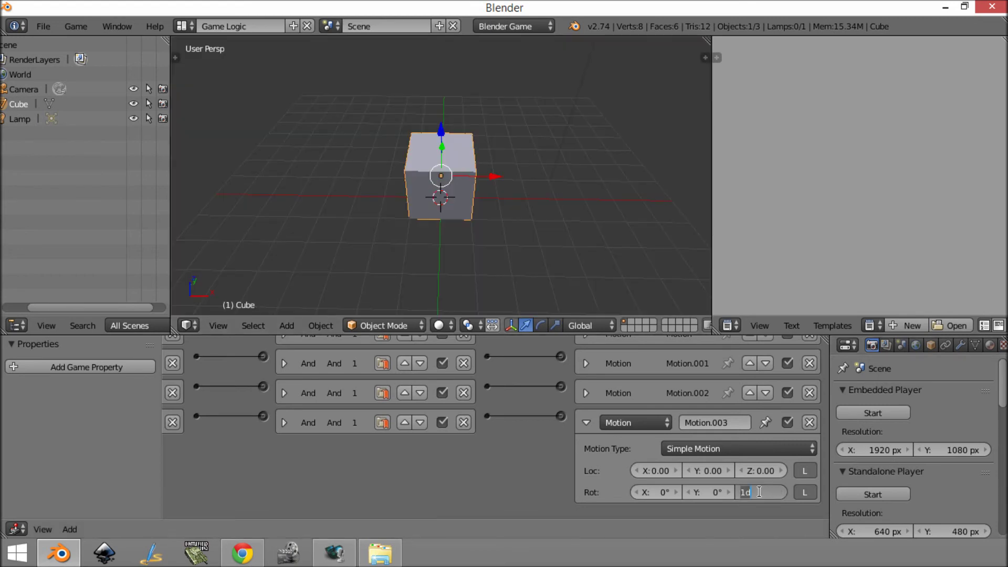
{"action": "type", "text": "3"}
{"action": "key", "text": "BackSpace"}
{"action": "left_click", "coordinate": [590, 506]}
{"action": "left_click", "coordinate": [586, 422]}
Step: Collapse the third Motion actuator and set the second Motion actuator's Z rotation to -5°
{"action": "left_click", "coordinate": [586, 462]}
{"action": "scroll", "coordinate": [586, 457], "scroll_direction": "down", "scroll_amount": 3}
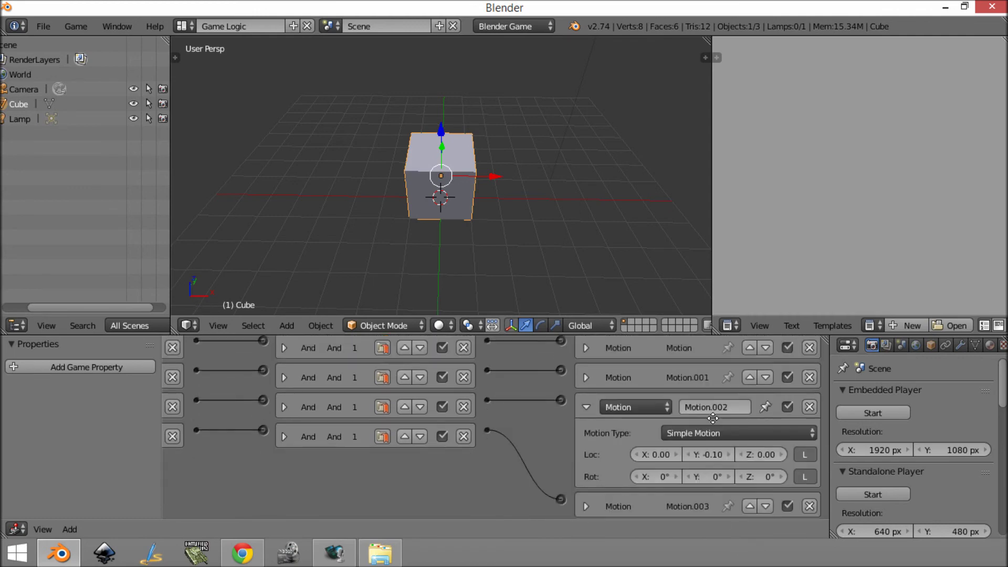
{"action": "left_click", "coordinate": [590, 406]}
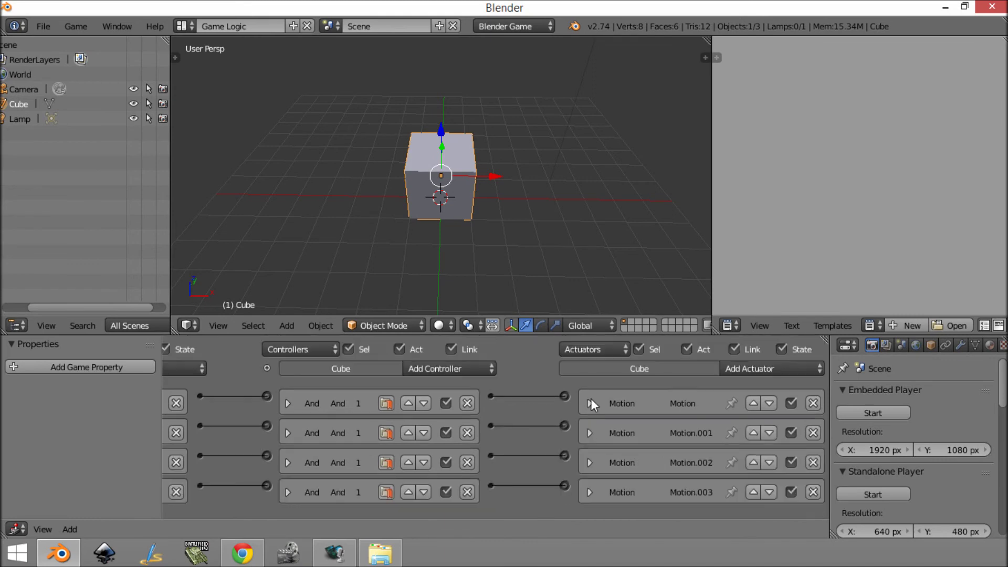
{"action": "left_click", "coordinate": [589, 434]}
{"action": "left_click", "coordinate": [756, 499]}
{"action": "type", "text": "-10"}
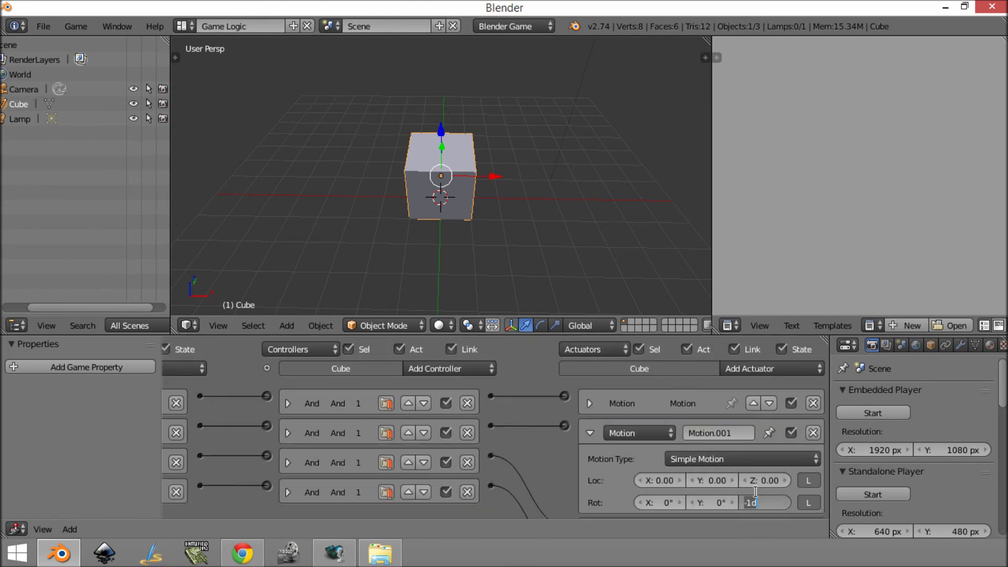
{"action": "key", "text": "BackSpace"}
{"action": "key", "text": "BackSpace"}
{"action": "type", "text": "5"}
{"action": "key", "text": "Return"}
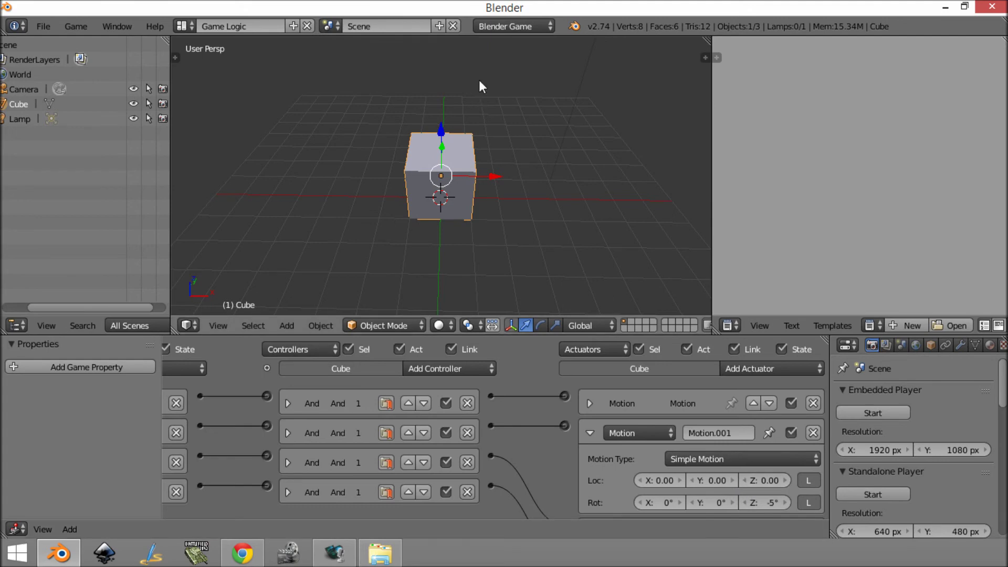
Step: Run the game from two different viewpoints to check how the cube moves and turns
{"action": "key", "text": "p"}
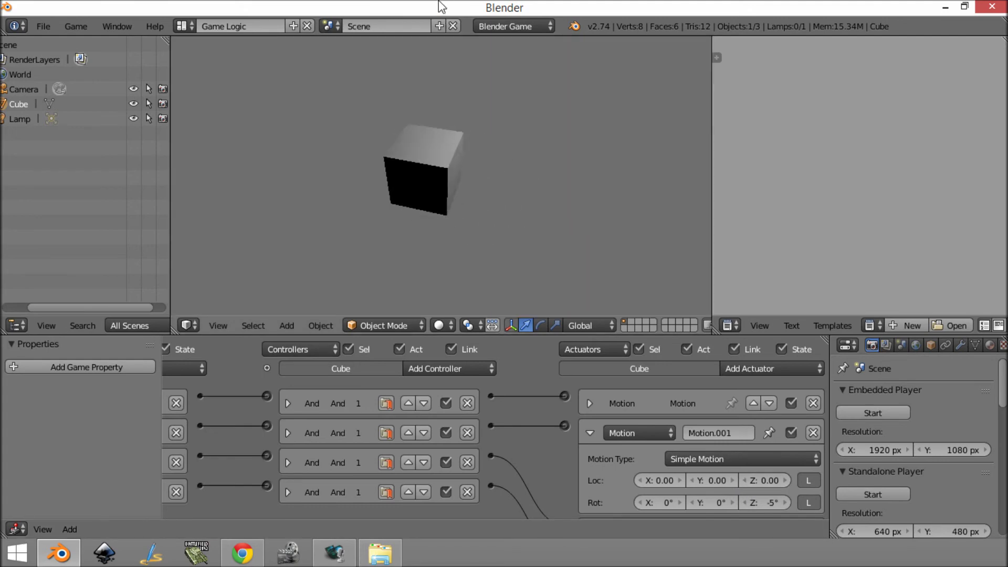
{"action": "key", "text": "Escape"}
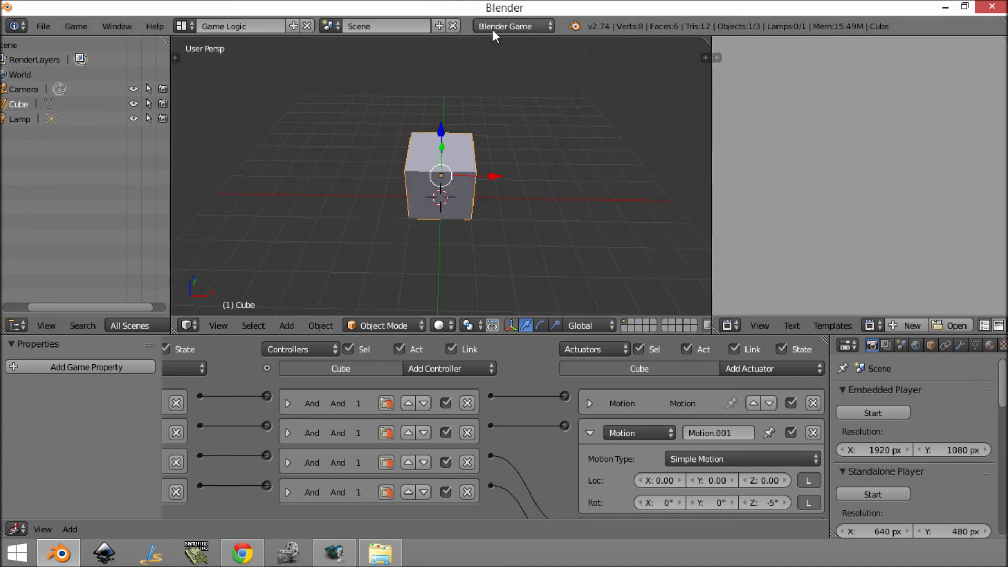
{"action": "middle_click_drag", "start_coordinate": [399, 152], "coordinate": [441, 147]}
{"action": "scroll", "coordinate": [386, 190], "scroll_direction": "down", "scroll_amount": 5}
{"action": "middle_click_drag", "start_coordinate": [387, 189], "coordinate": [496, 146]}
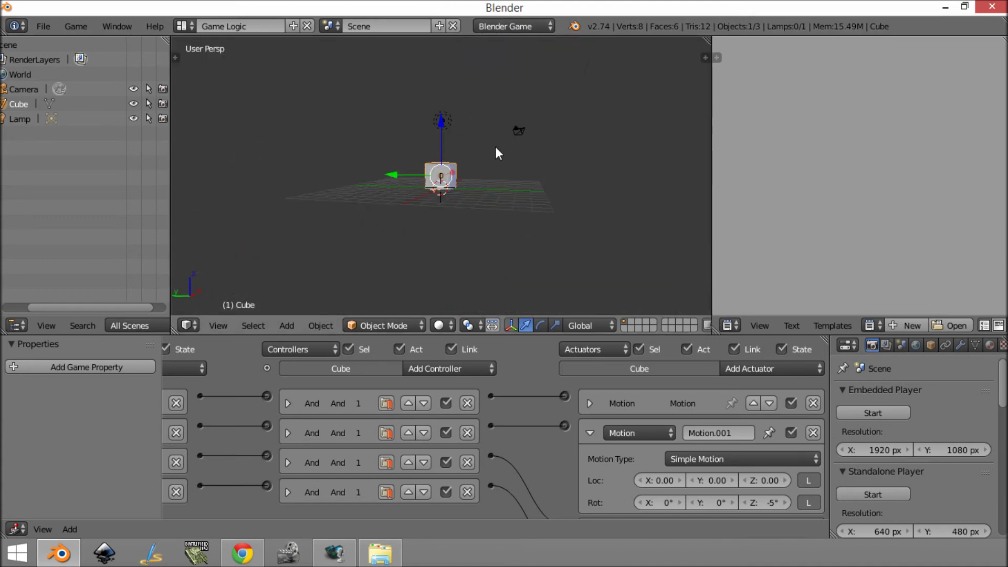
{"action": "key", "text": "p"}
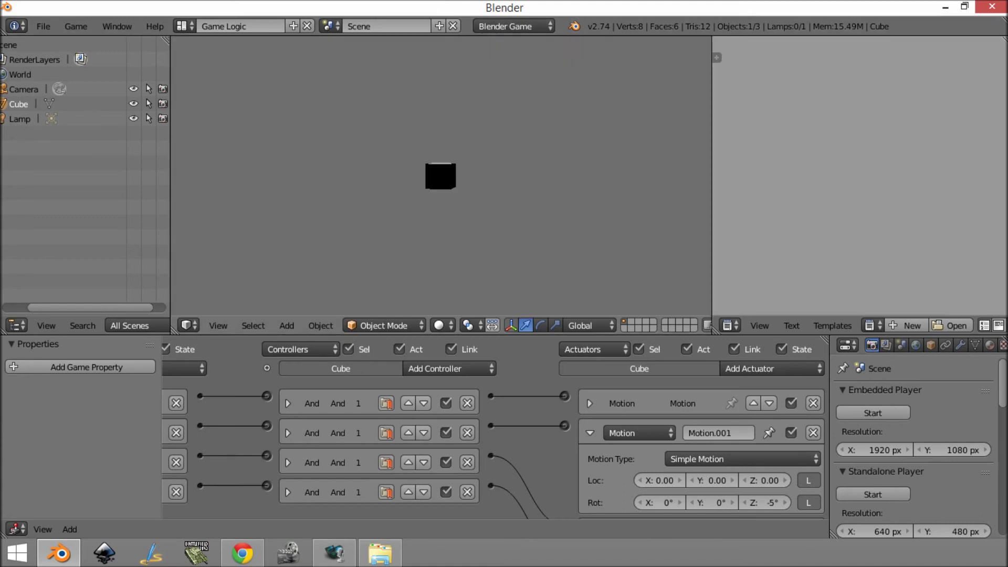
{"action": "key", "text": "Escape"}
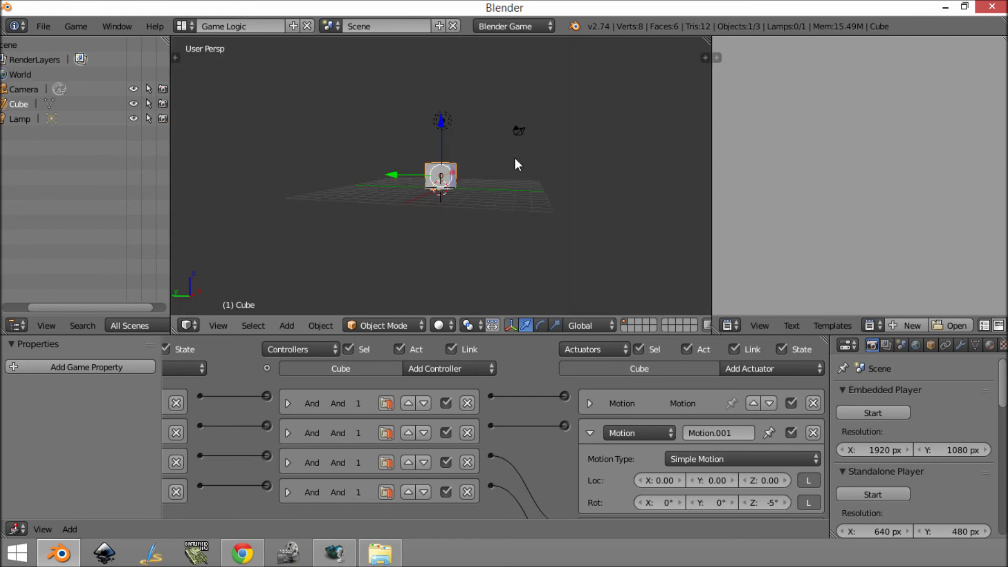
Step: Add a second cube beside the first along the Y axis and stretch it along Z
{"action": "key", "text": "shift+a"}
{"action": "mouse_move", "coordinate": [490, 134]}
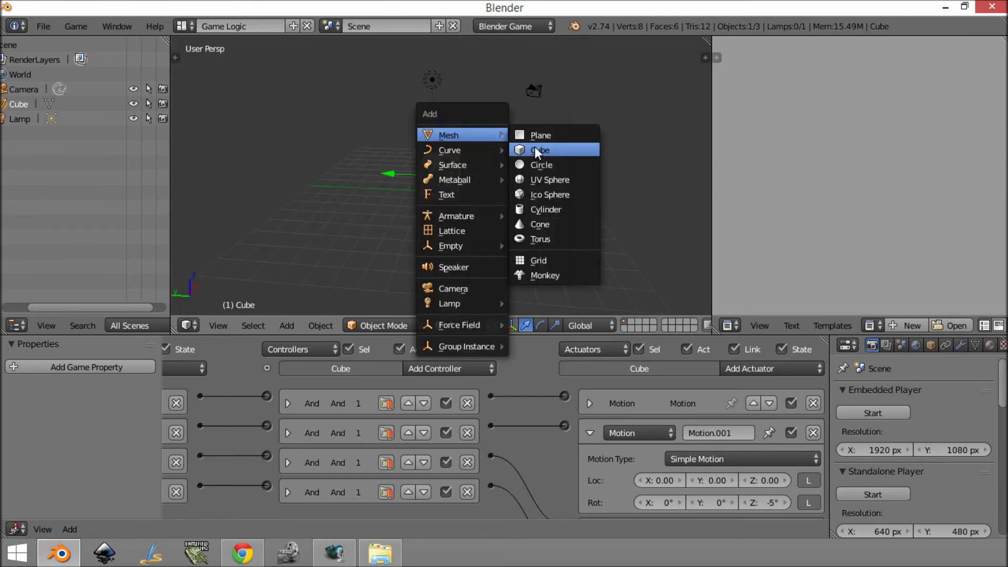
{"action": "left_click", "coordinate": [534, 149]}
{"action": "key", "text": "s"}
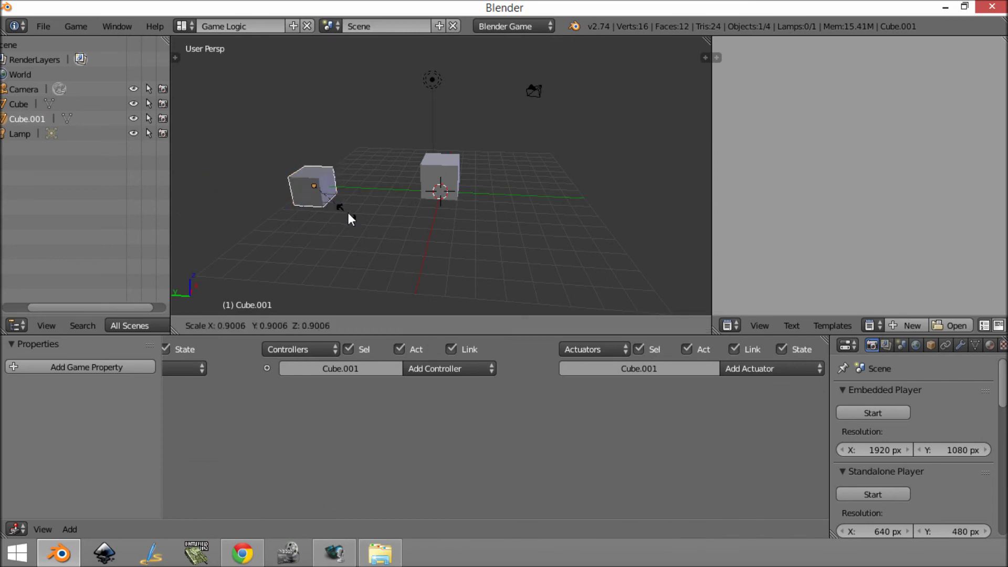
{"action": "key", "text": "z"}
{"action": "left_click", "coordinate": [363, 260]}
Step: Stretch the new cube along X into a long wall and apply its scale
{"action": "key", "text": "s"}
{"action": "key", "text": "x"}
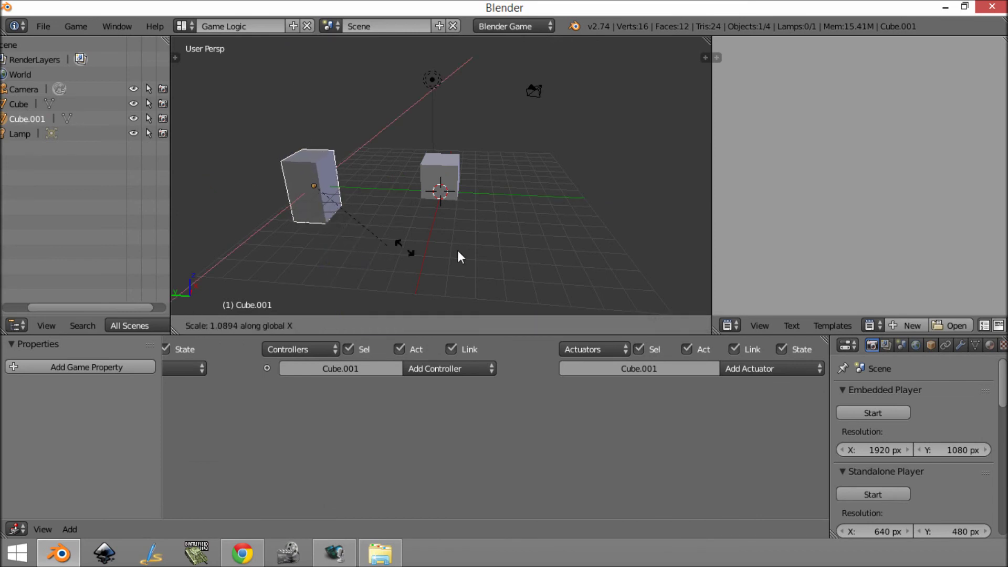
{"action": "left_click", "coordinate": [474, 311]}
{"action": "key", "text": "ctrl+a"}
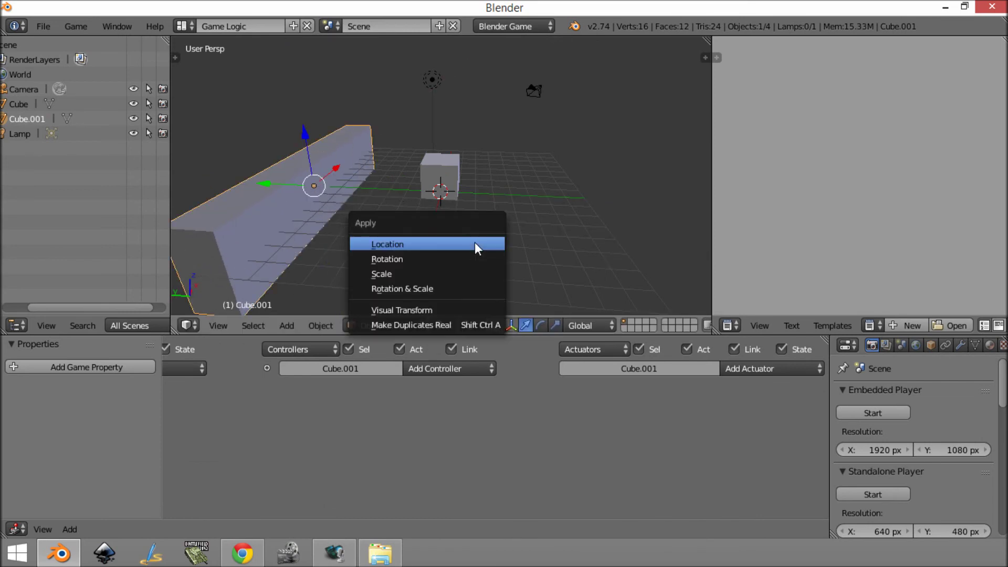
{"action": "left_click", "coordinate": [462, 277]}
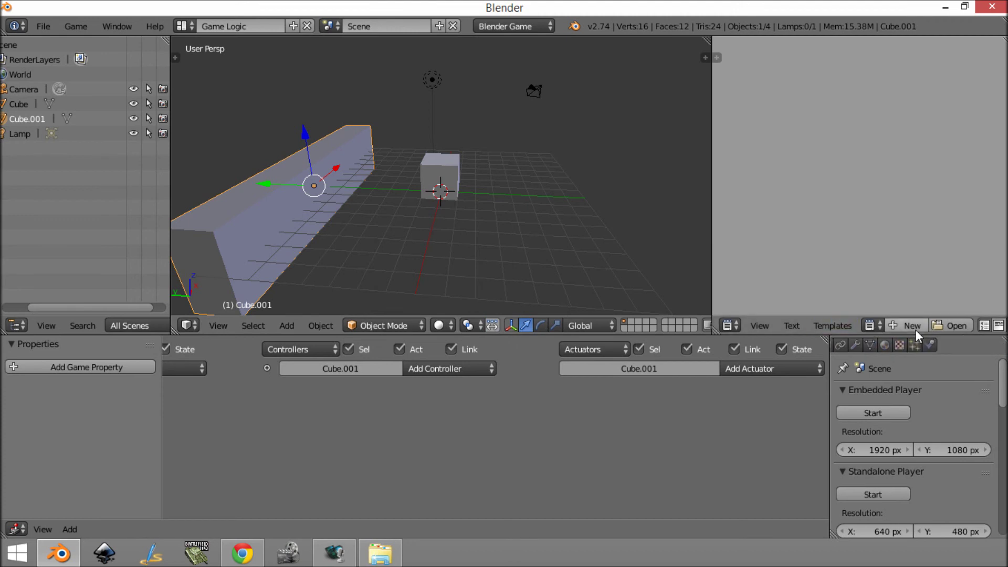
Step: Enable Box collision bounds for the wall and test it in the game
{"action": "scroll", "coordinate": [933, 345], "scroll_direction": "down", "scroll_amount": 5}
{"action": "left_click", "coordinate": [928, 345]}
{"action": "scroll", "coordinate": [932, 412], "scroll_direction": "down", "scroll_amount": 8}
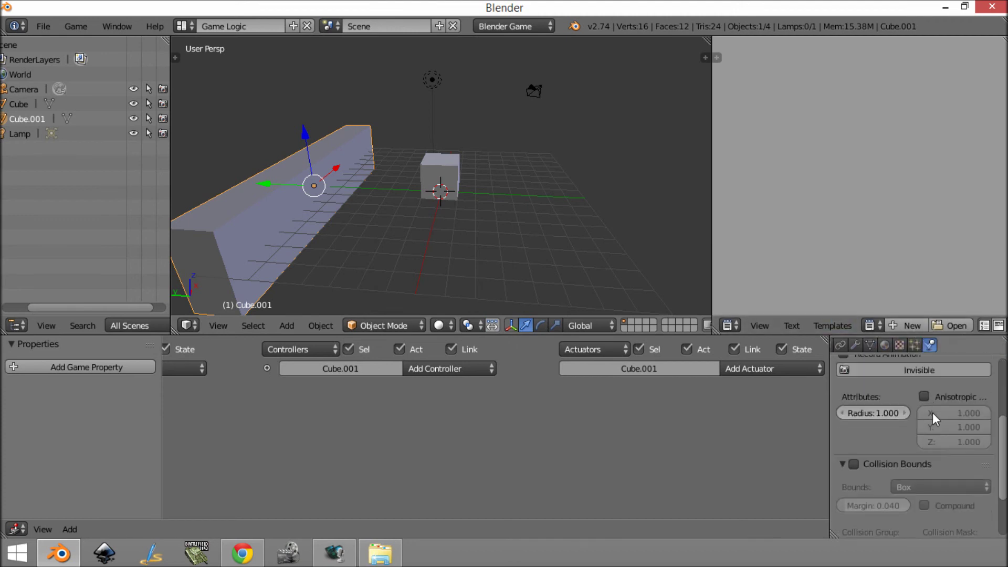
{"action": "left_click", "coordinate": [853, 389]}
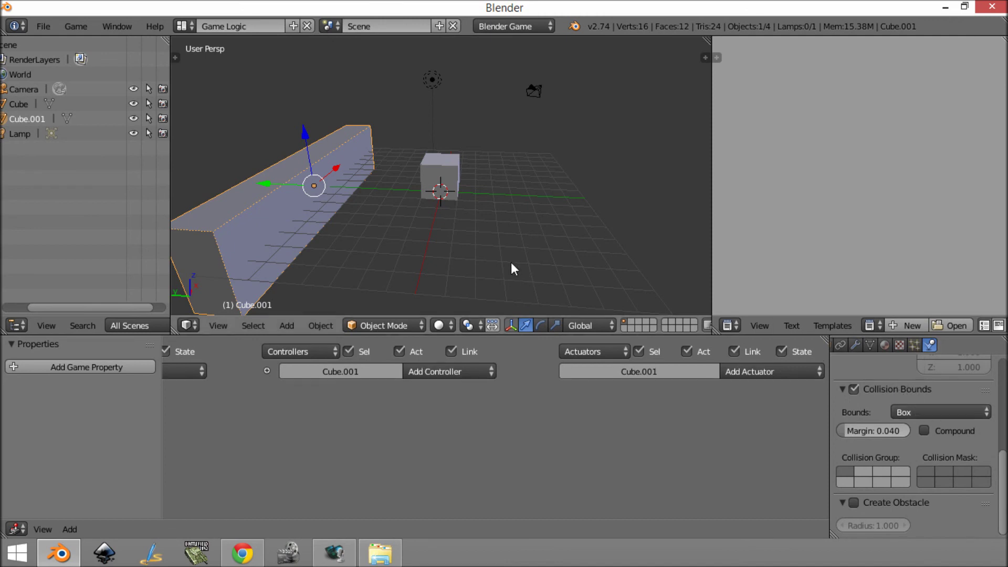
{"action": "key", "text": "p"}
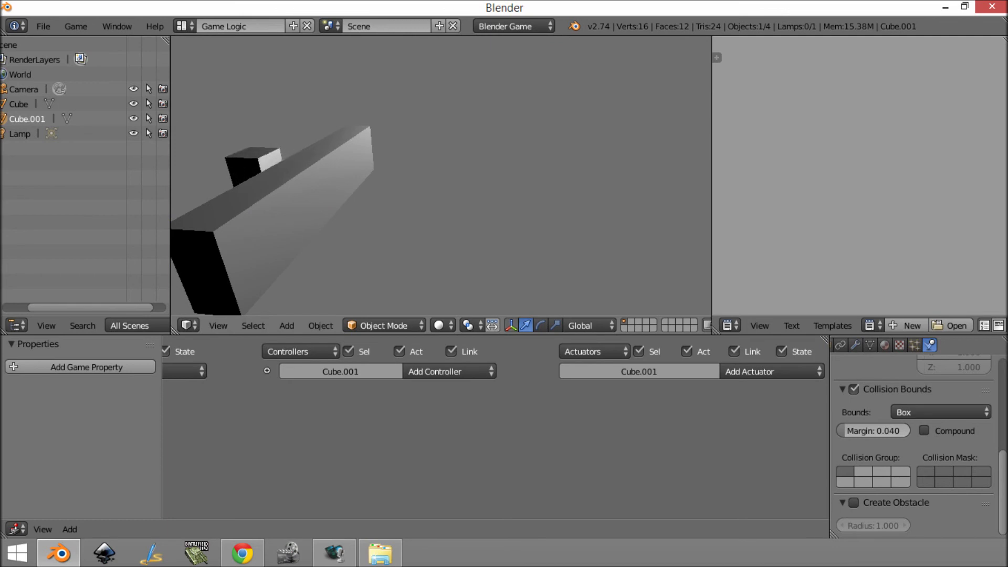
{"action": "key", "text": "Escape"}
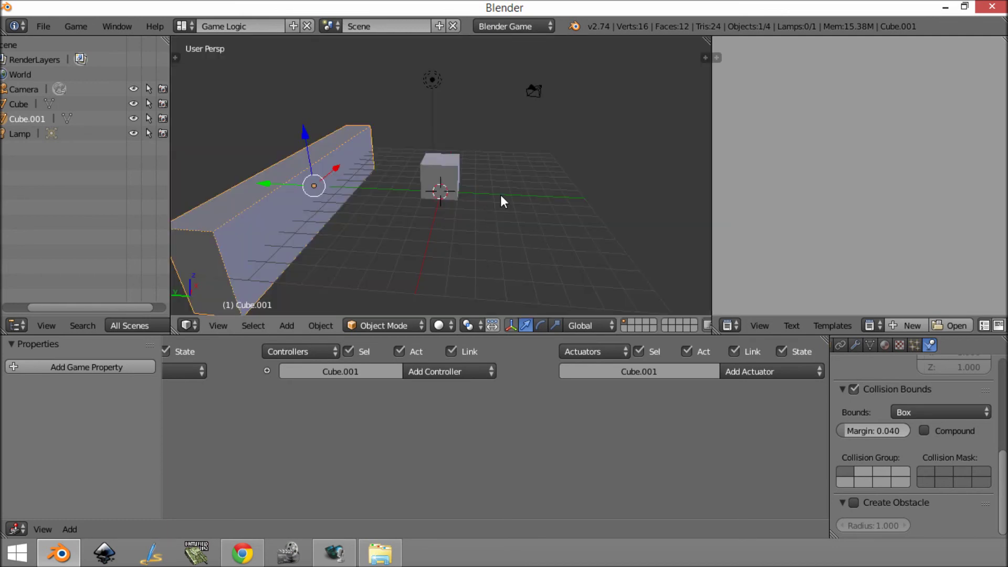
Step: Select the original cube, review its physics settings, and drive it against the wall in the game
{"action": "right_click", "coordinate": [444, 182]}
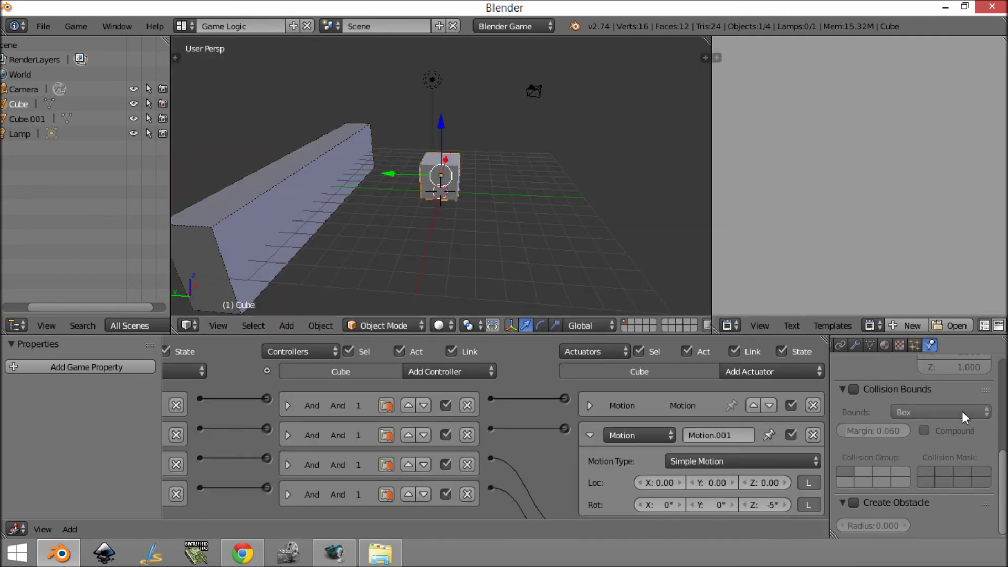
{"action": "scroll", "coordinate": [955, 420], "scroll_direction": "up", "scroll_amount": 8}
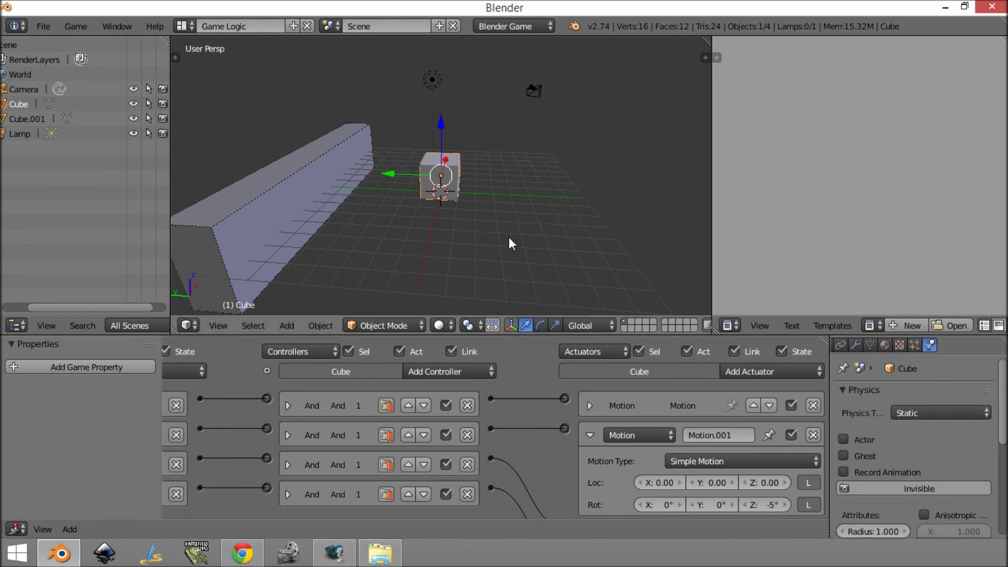
{"action": "key", "text": "p"}
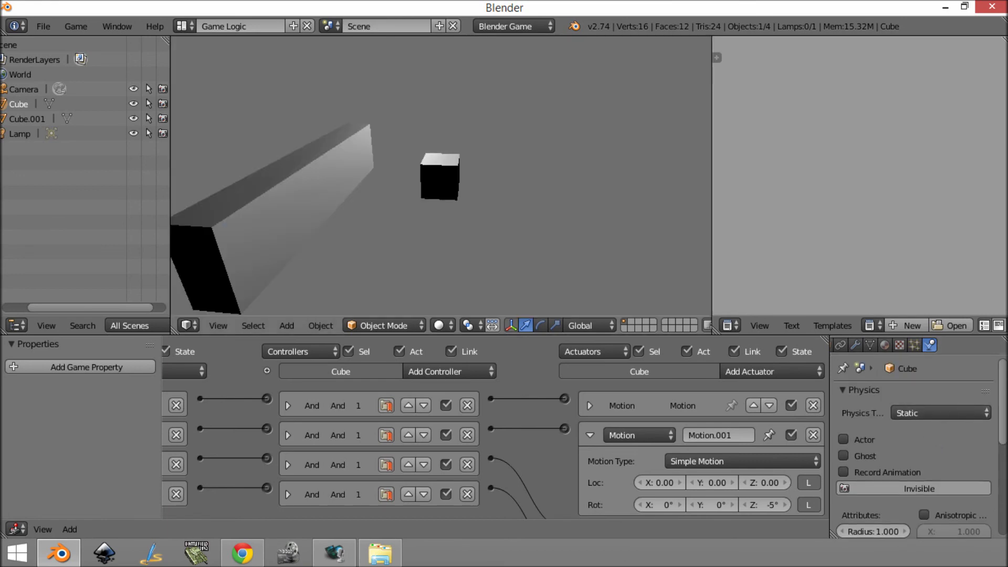
{"action": "key", "text": "Up"}
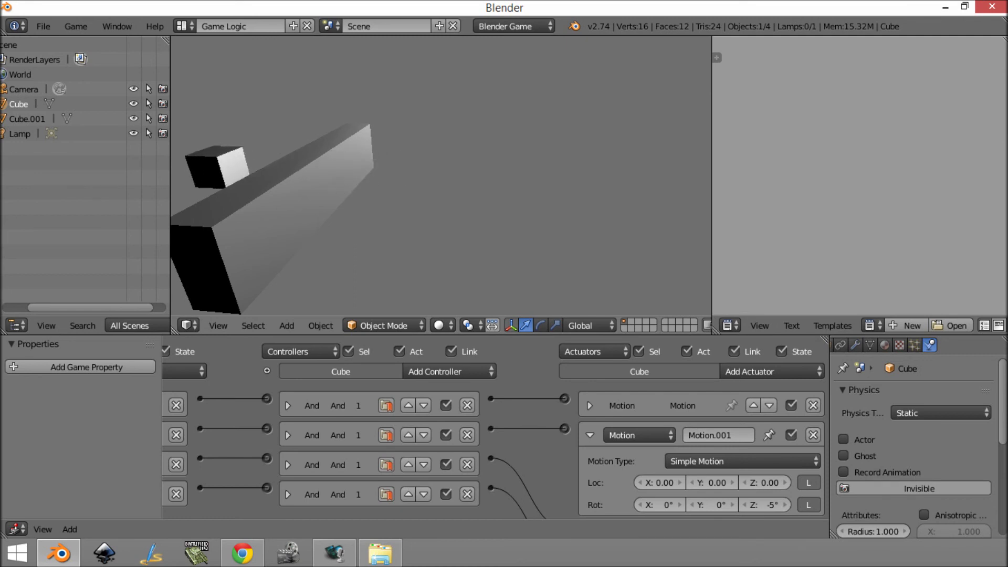
{"action": "key", "text": "Escape"}
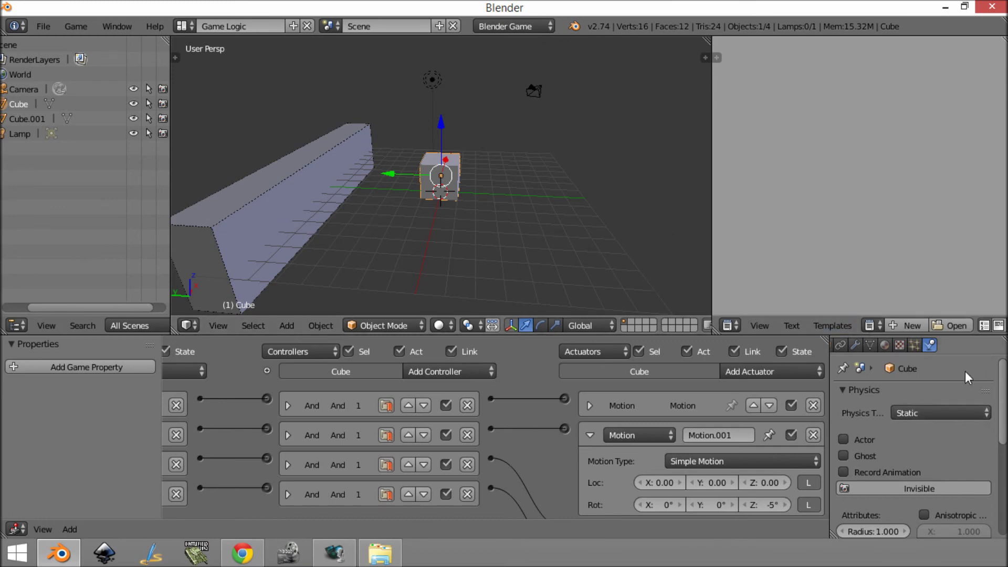
Step: Change the original cube's physics type to Character
{"action": "left_click", "coordinate": [927, 411]}
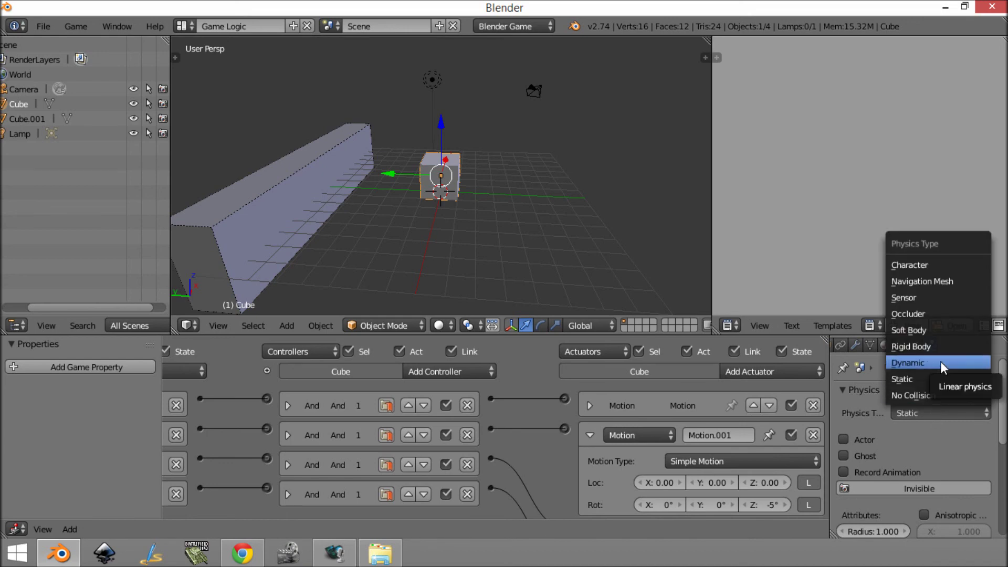
{"action": "left_click", "coordinate": [931, 266]}
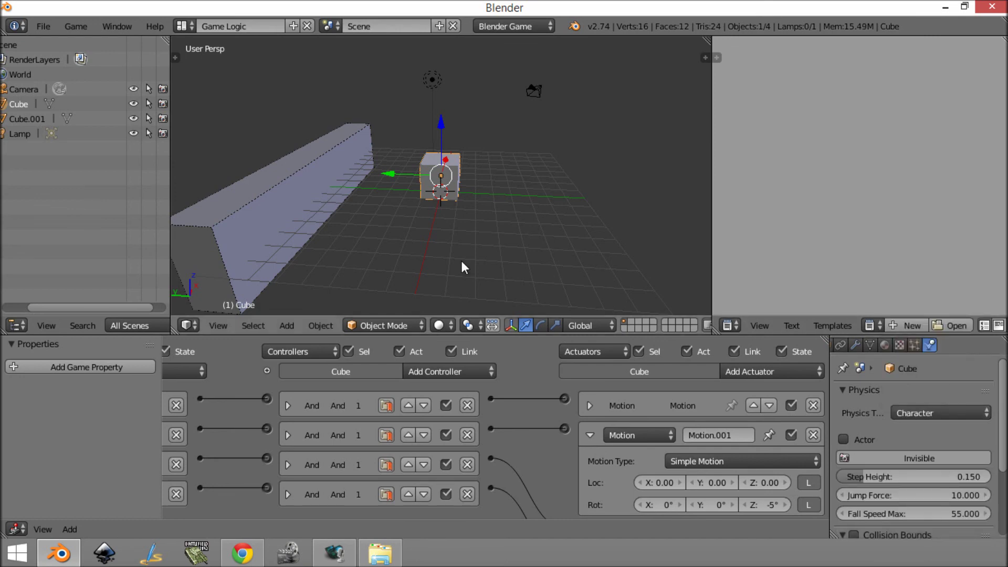
{"action": "scroll", "coordinate": [528, 244], "scroll_direction": "down", "scroll_amount": 2}
{"action": "scroll", "coordinate": [531, 228], "scroll_direction": "up", "scroll_amount": 2}
Step: Add a plane beneath the cube and scale it by 8 to form a floor
{"action": "key", "text": "shift+a"}
{"action": "mouse_move", "coordinate": [530, 169]}
{"action": "left_click", "coordinate": [568, 169]}
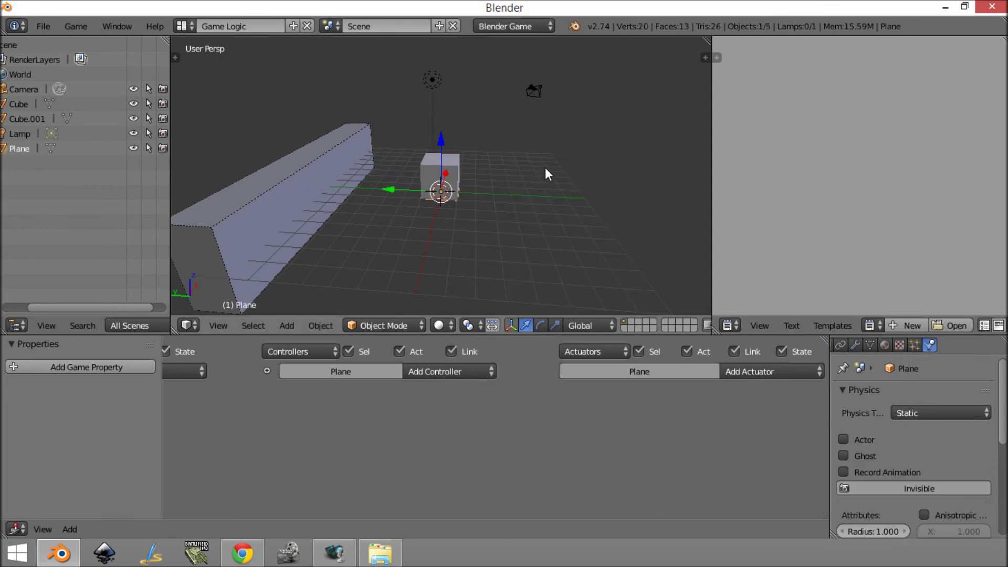
{"action": "key", "text": "s"}
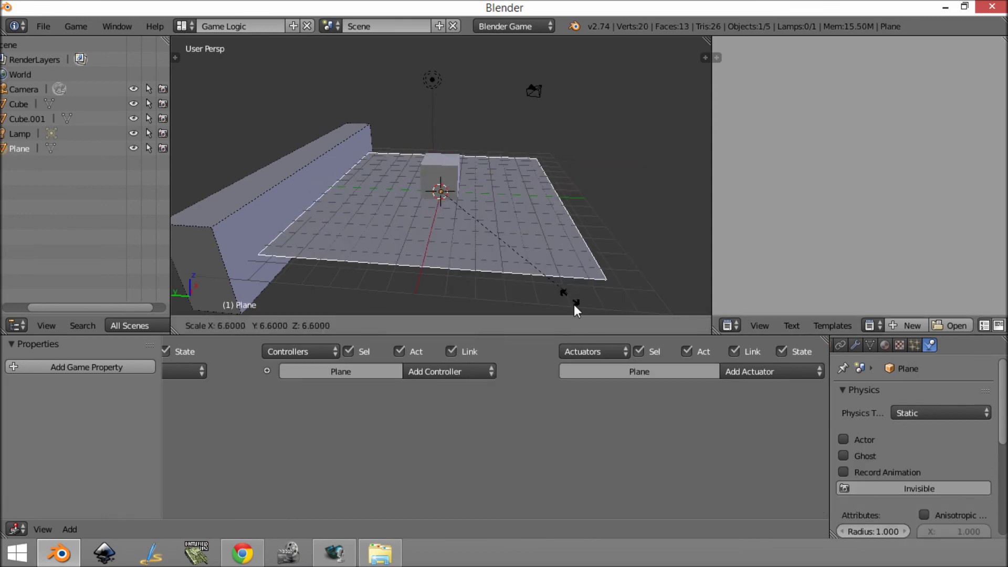
{"action": "left_click", "coordinate": [588, 51]}
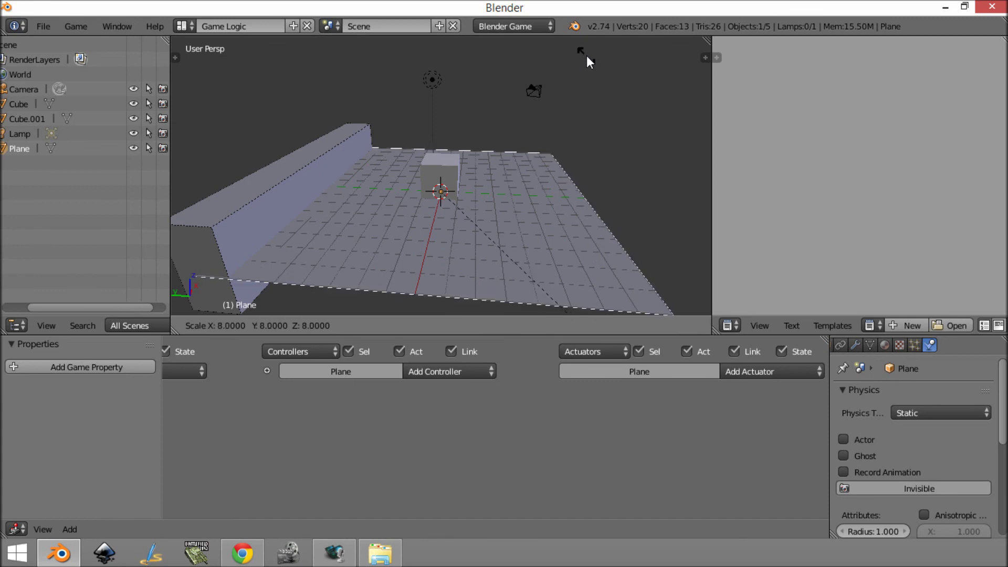
Step: Select the original cube and raise it slightly above the floor plane
{"action": "middle_click_drag", "start_coordinate": [566, 120], "coordinate": [593, 138]}
{"action": "right_click_drag", "start_coordinate": [454, 173], "coordinate": [453, 163]}
{"action": "left_click", "coordinate": [449, 155]}
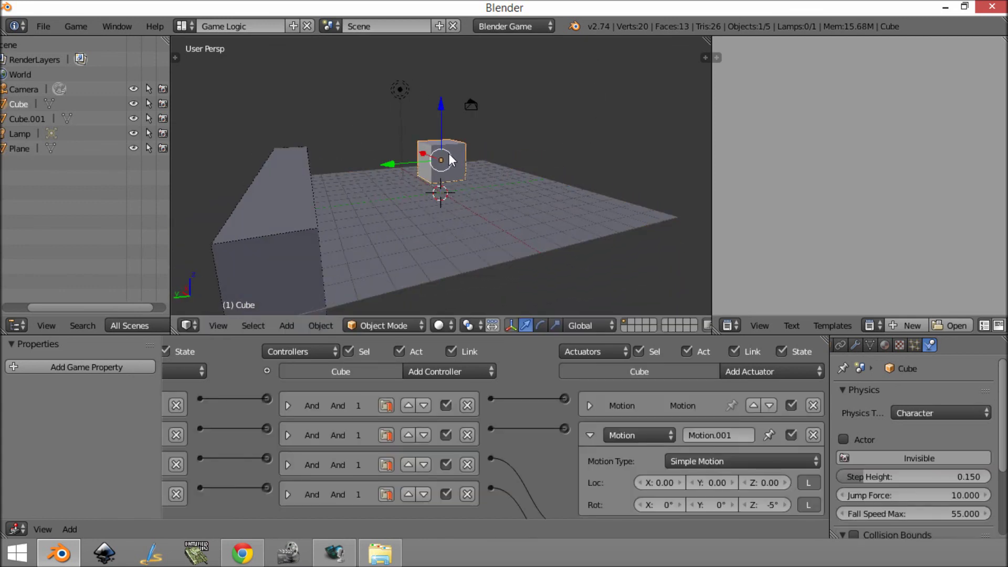
Step: Run the game and drive the cube across the floor plane, turning it toward the wall
{"action": "key", "text": "p"}
{"action": "key", "text": "w"}
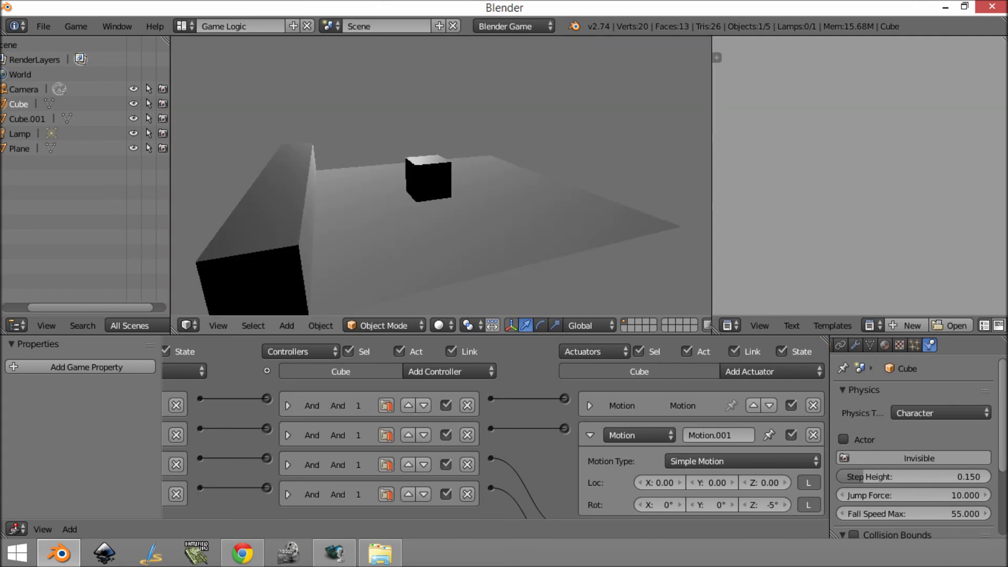
{"action": "key", "text": "a"}
{"action": "key", "text": "Right"}
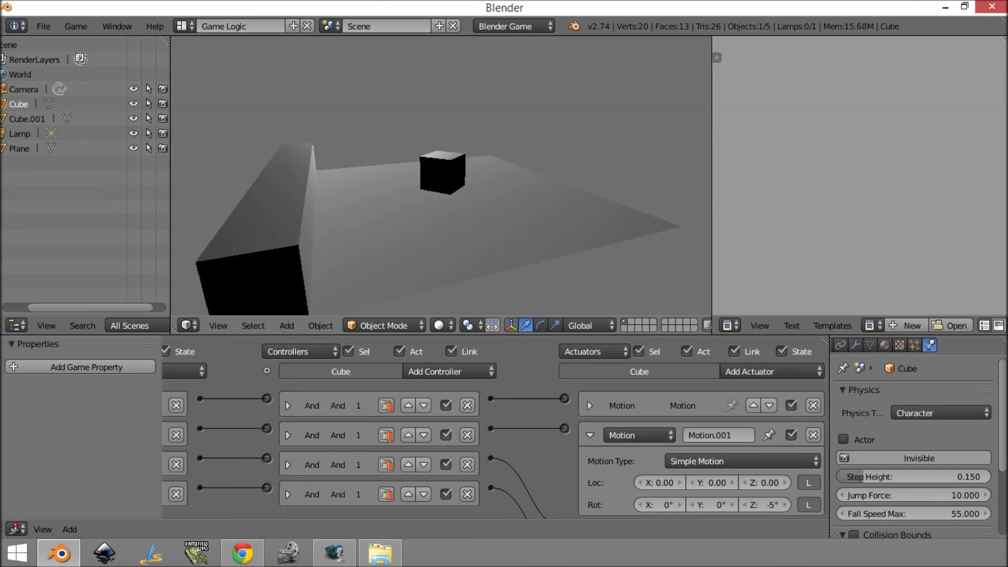
{"action": "key", "text": "w"}
{"action": "key", "text": "a"}
{"action": "key", "text": "Up"}
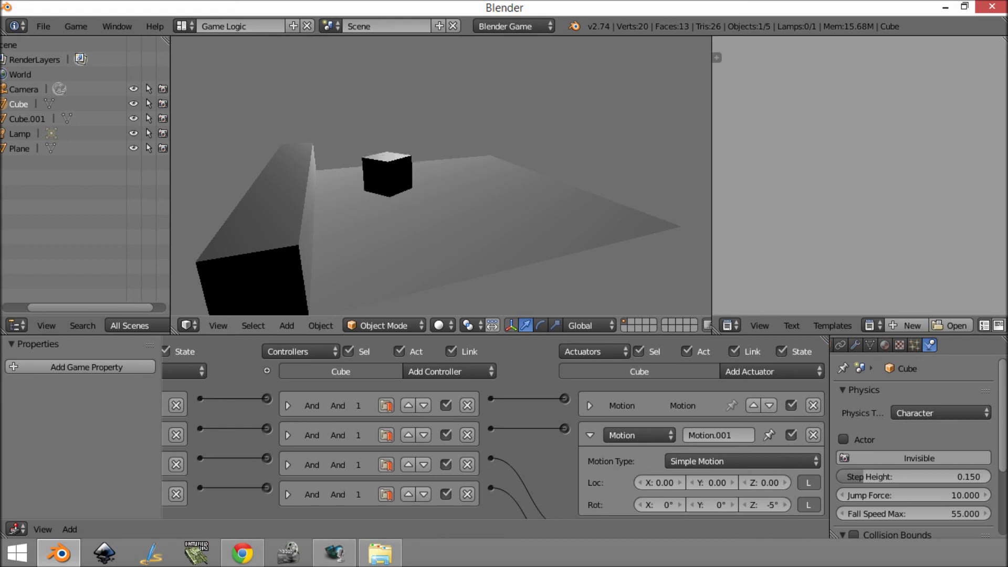
{"action": "key", "text": "Up"}
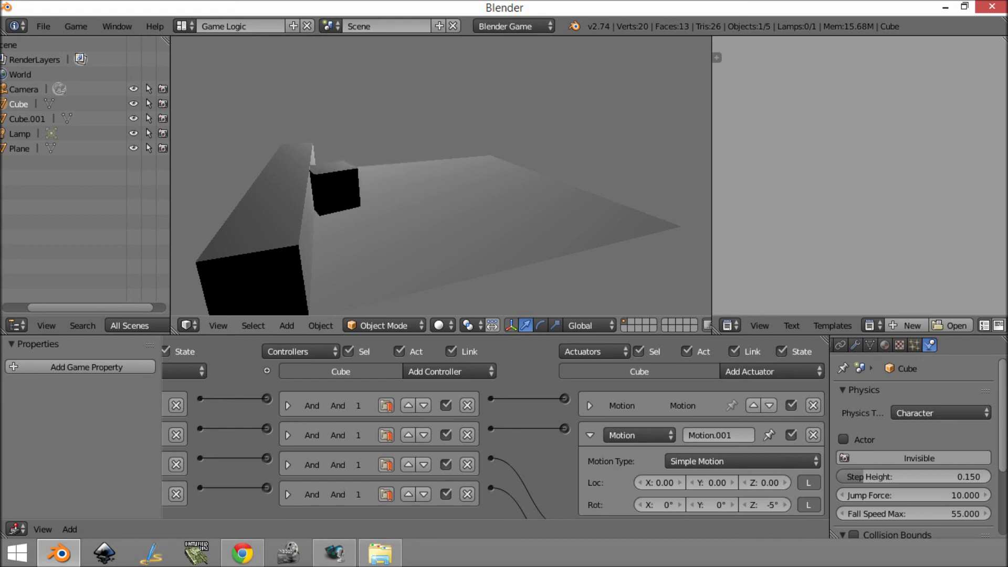
Step: Push the cube against the wall while turning it in both directions to test the collision
{"action": "key", "text": "Left"}
{"action": "key", "text": "Up"}
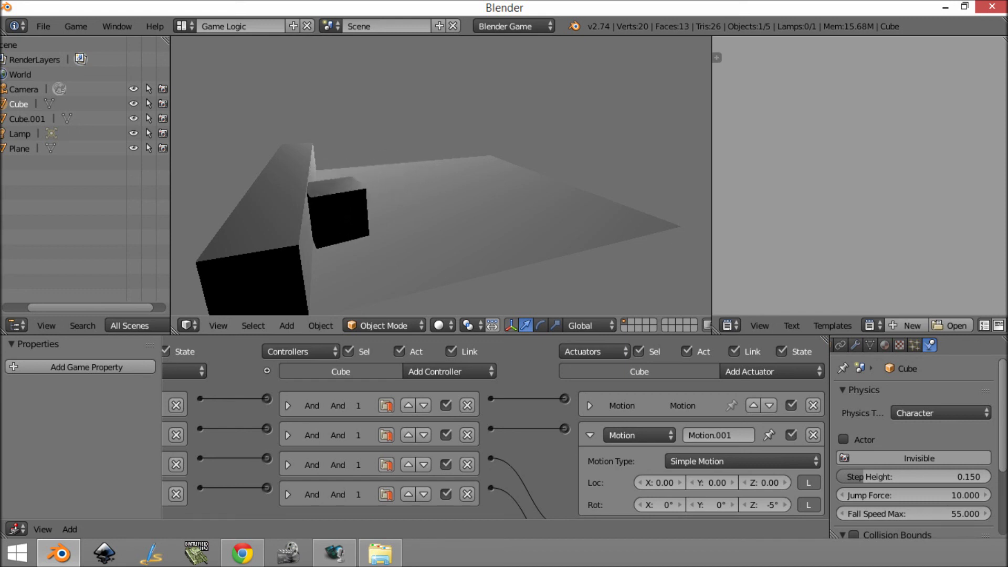
{"action": "key", "text": "Right"}
{"action": "key", "text": "Up"}
{"action": "key", "text": "Left"}
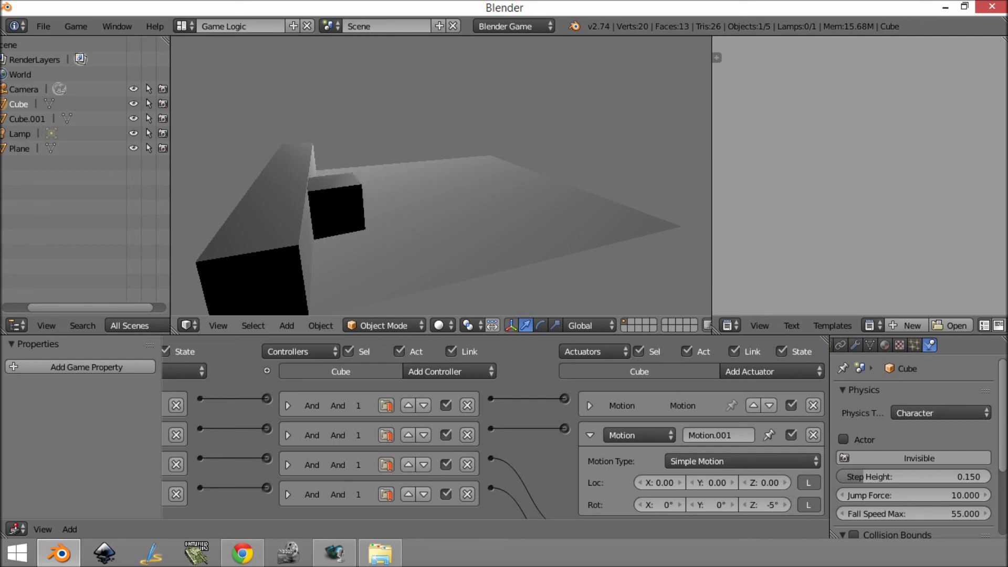
{"action": "key", "text": "Right"}
{"action": "key", "text": "Left"}
{"action": "key", "text": "Up"}
{"action": "key", "text": "Right"}
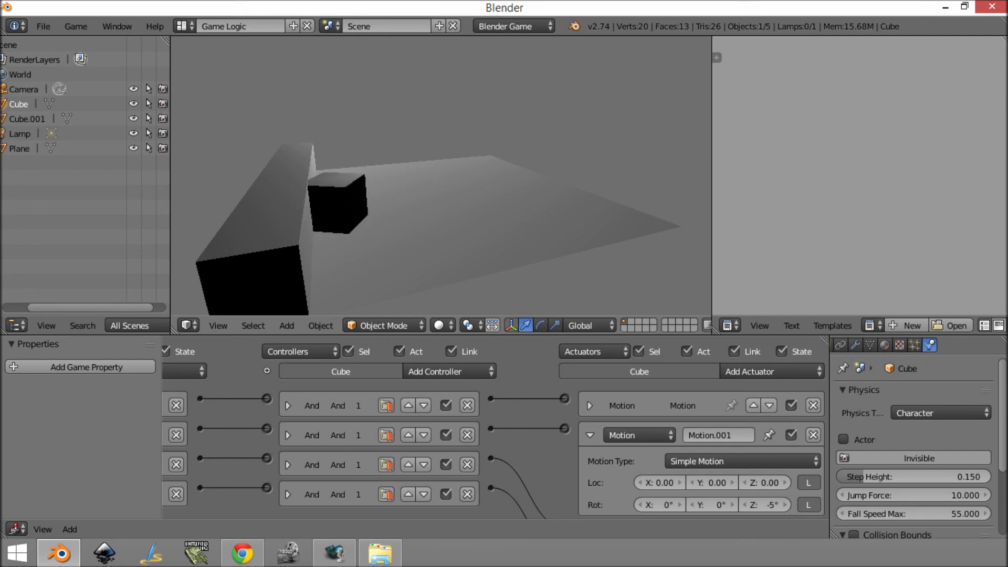
Step: Drive the cube away from the wall and off the far edge of the floor, and end the game
{"action": "key", "text": "Up"}
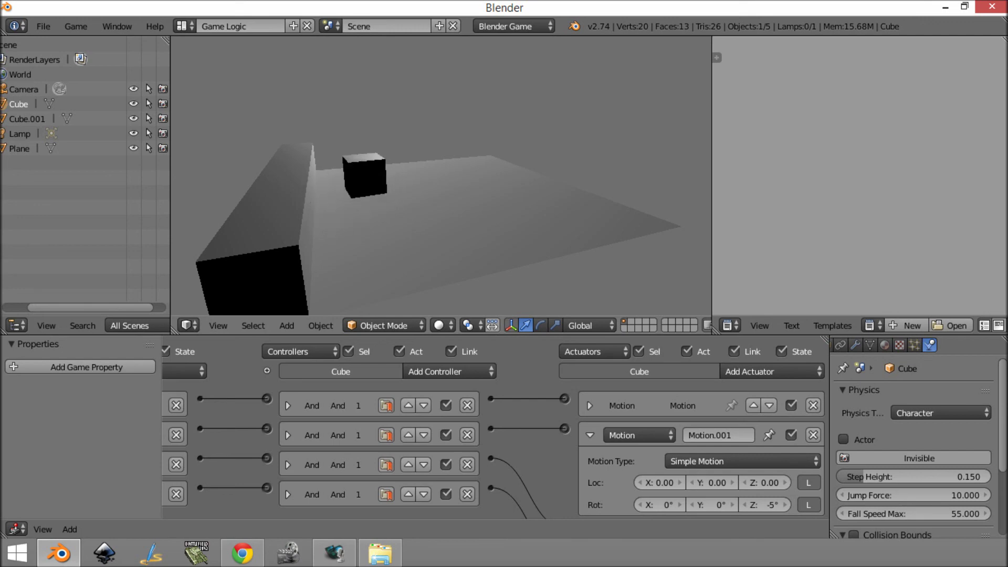
{"action": "key", "text": "Up"}
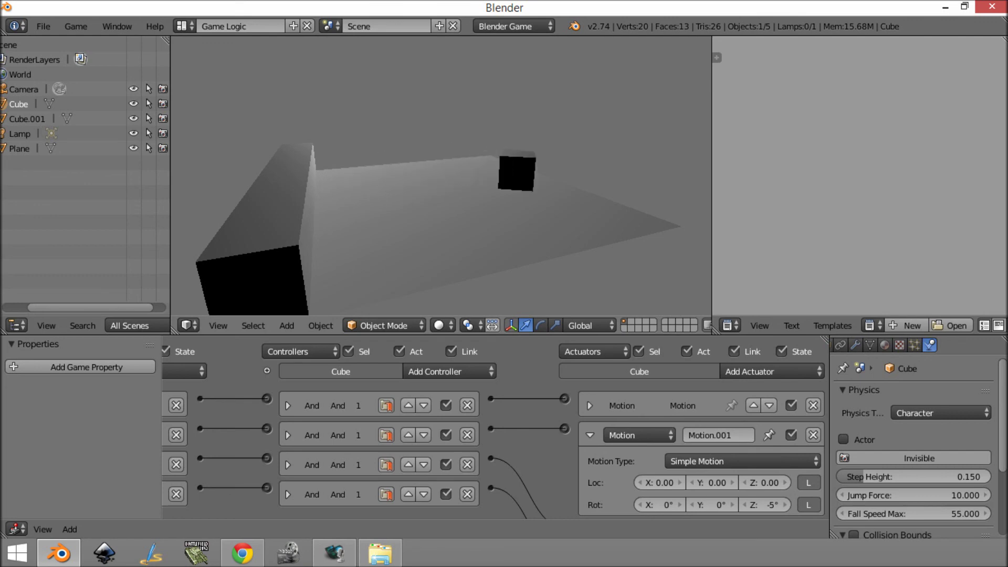
{"action": "key", "text": "Up"}
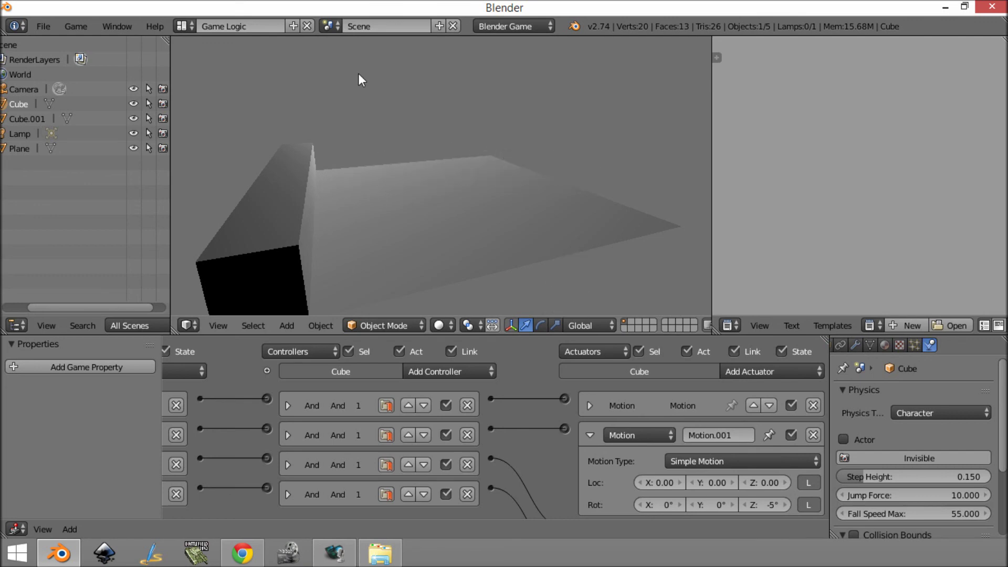
{"action": "key", "text": "Escape"}
{"action": "middle_click_drag", "start_coordinate": [448, 137], "coordinate": [334, 116]}
{"action": "middle_click_drag", "start_coordinate": [431, 162], "coordinate": [602, 175]}
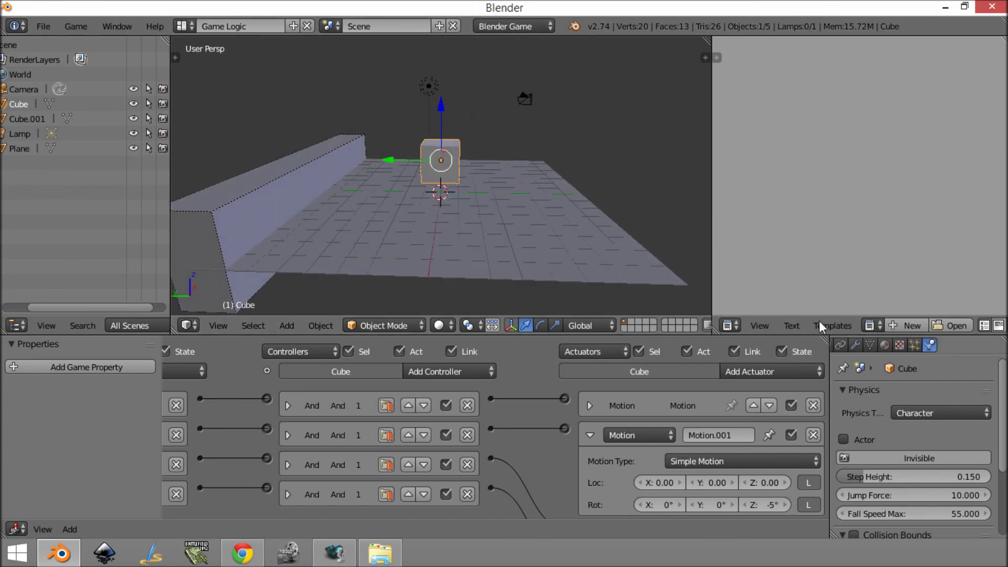